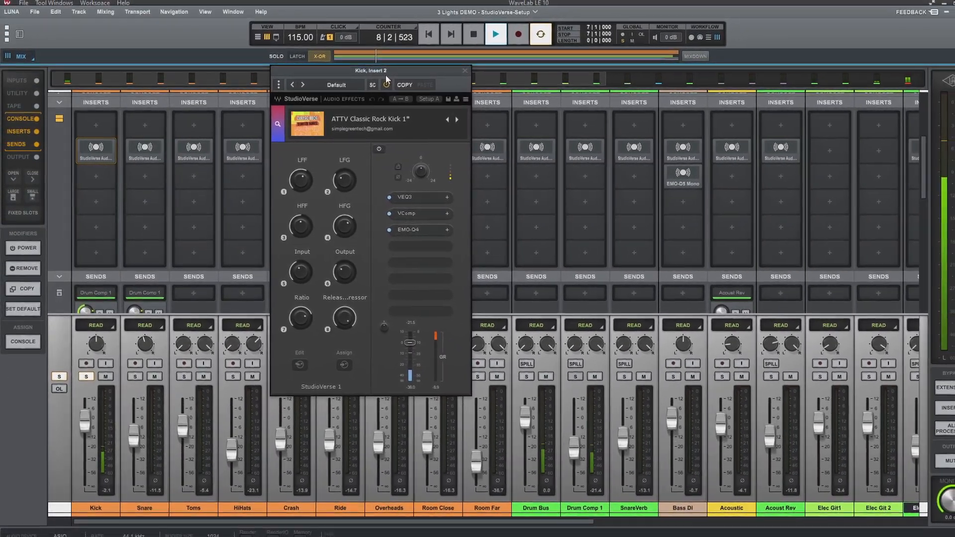
Step: Stop playback and open the VEQ3 equalizer in the Kick channel's StudioVerse chain
key(space)
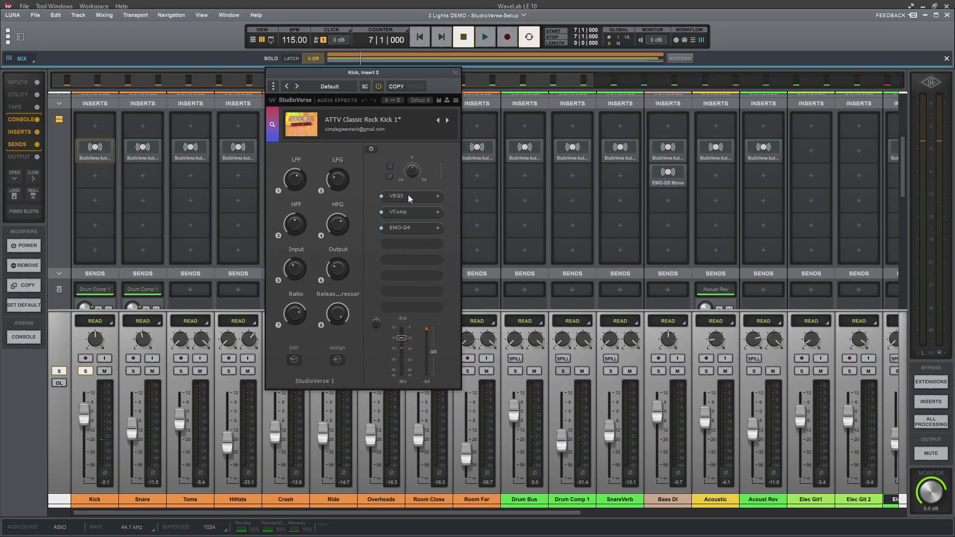
click(404, 197)
Step: Search the StudioVerse presets from the Kick chain for "attv", browse the matches and close the chain
click(275, 123)
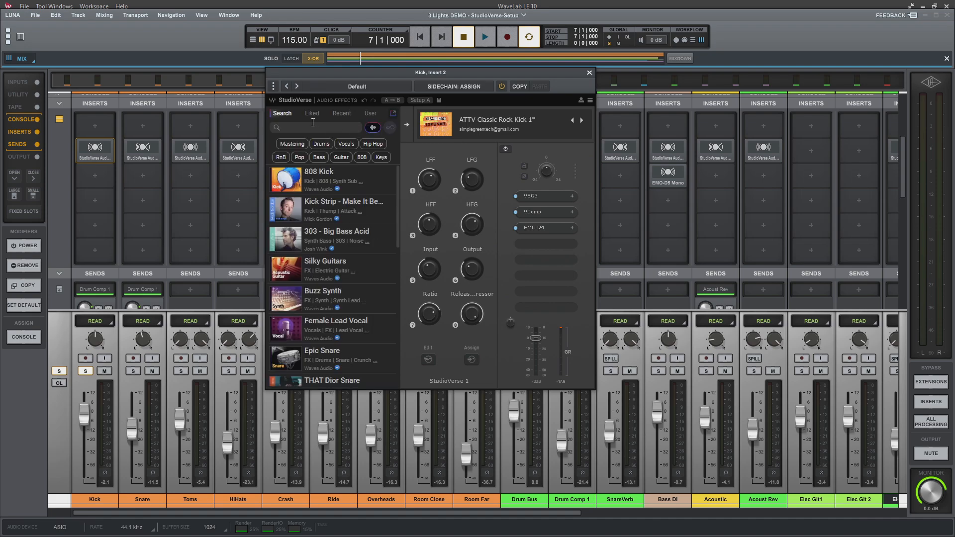
text(attv)
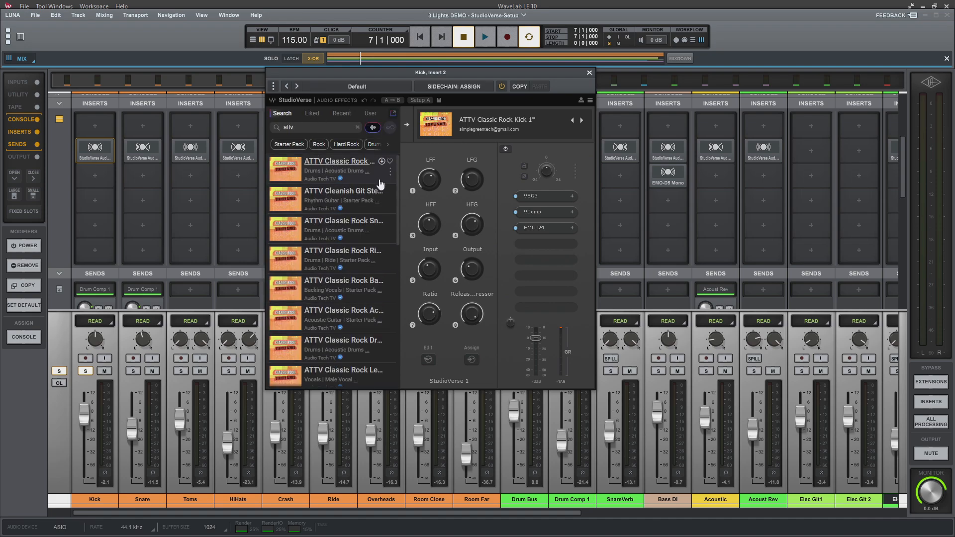
scroll(338, 324, down, 5)
scroll(338, 318, up, 5)
click(393, 112)
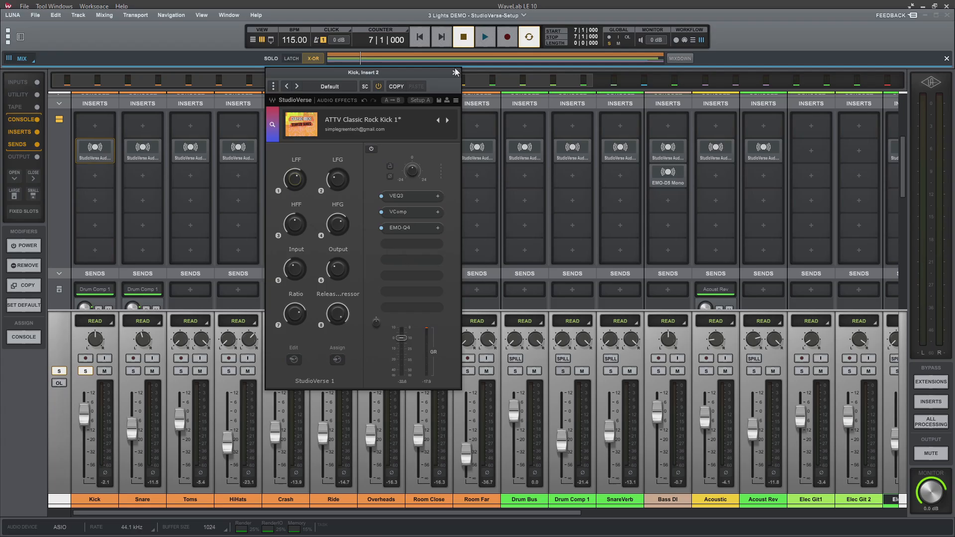
click(455, 73)
Step: View the Snare channel's StudioVerse chain with its VEQ3 equalizer and the Toms channel's chain, closing each one
click(143, 148)
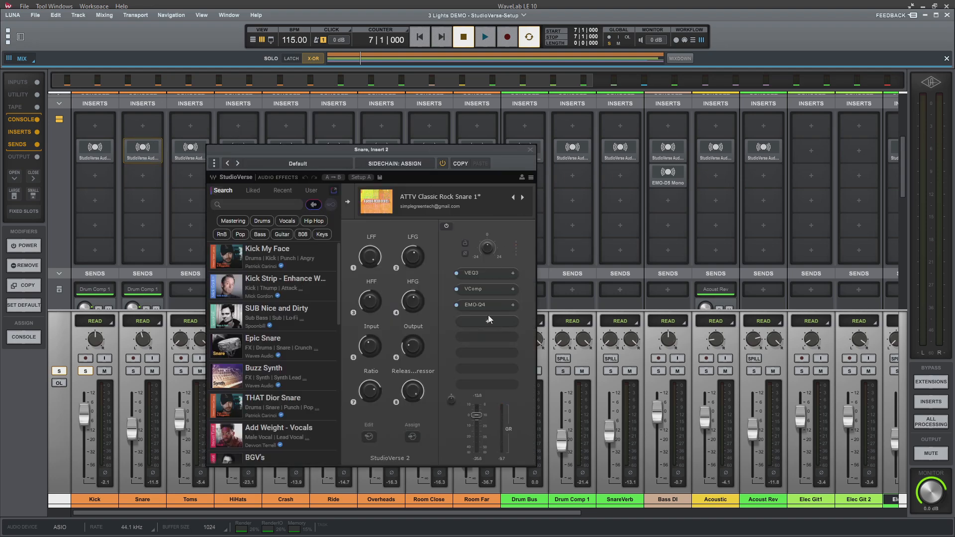
click(485, 272)
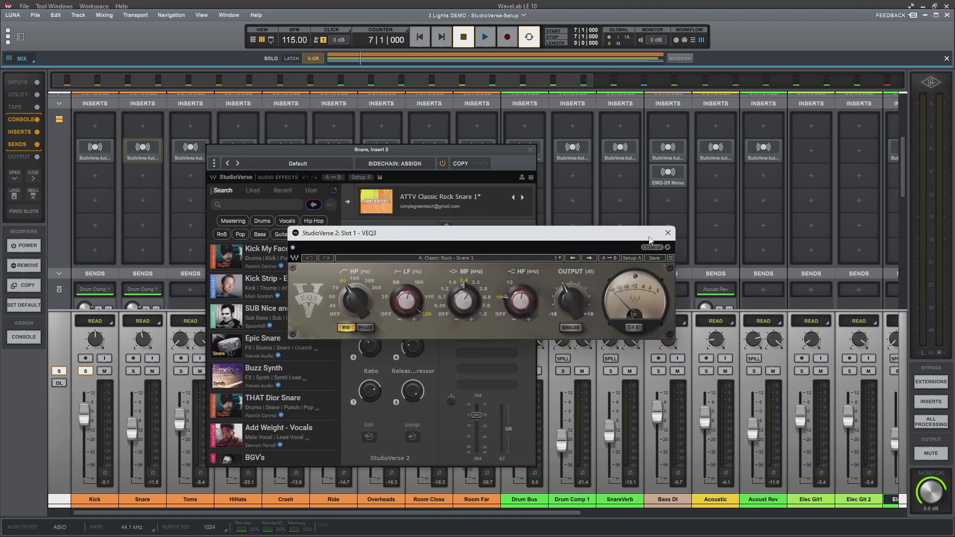
click(668, 234)
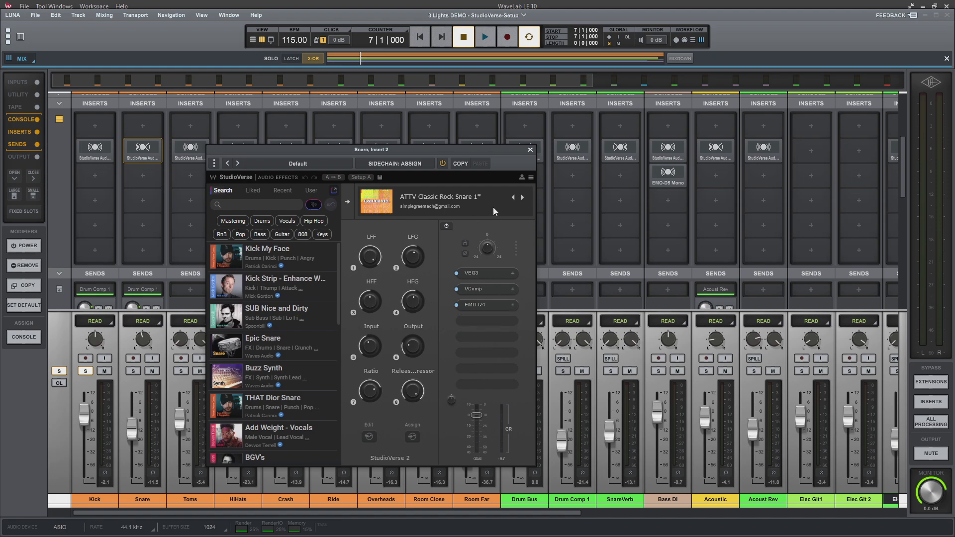
click(530, 150)
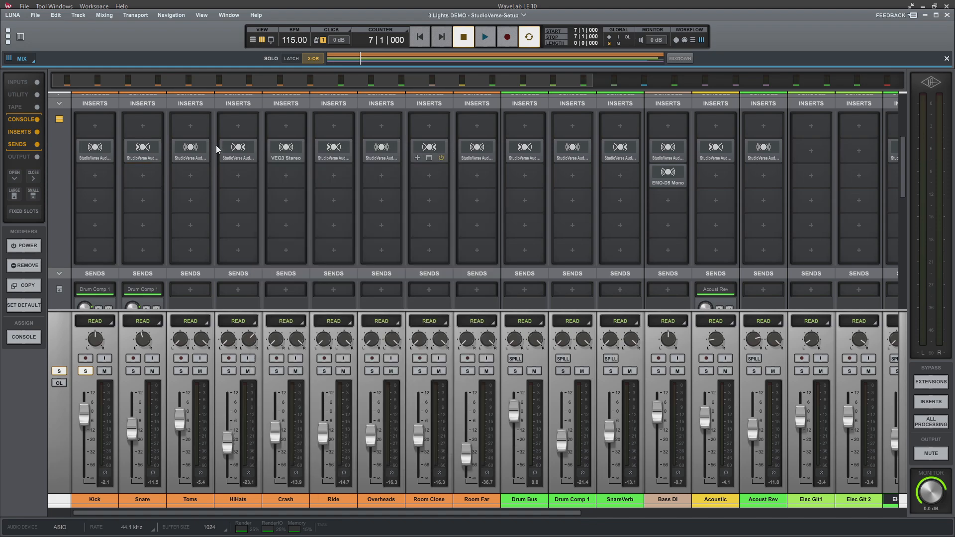
click(191, 150)
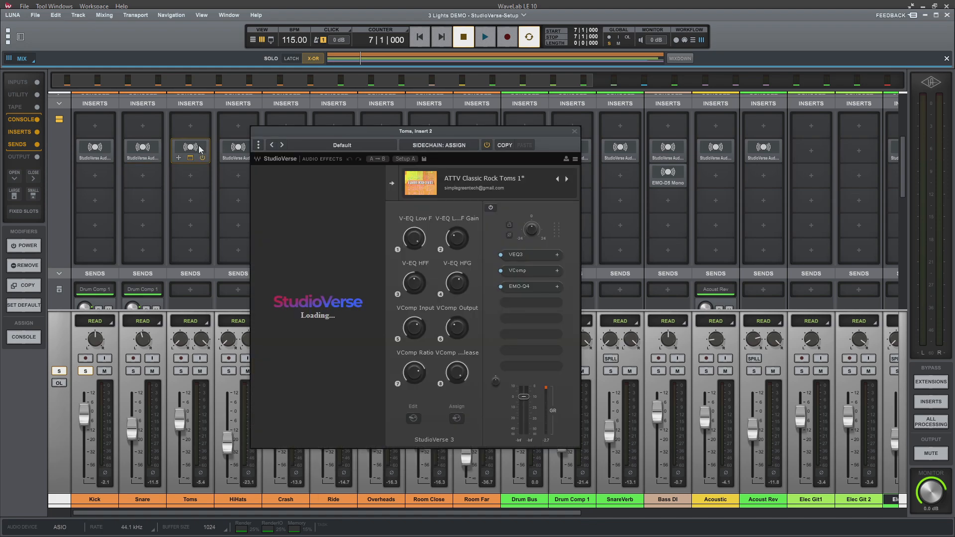
click(574, 132)
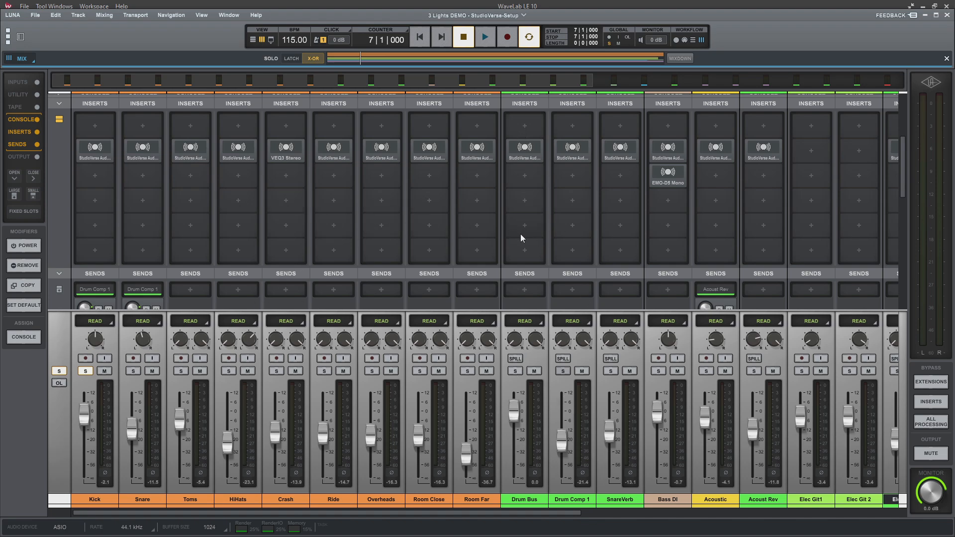
Step: Solo all drum tracks from Kick through Room Far and compare playback with the Drum Bus StudioVerse chain bypassed and enabled
shift+click(467, 370)
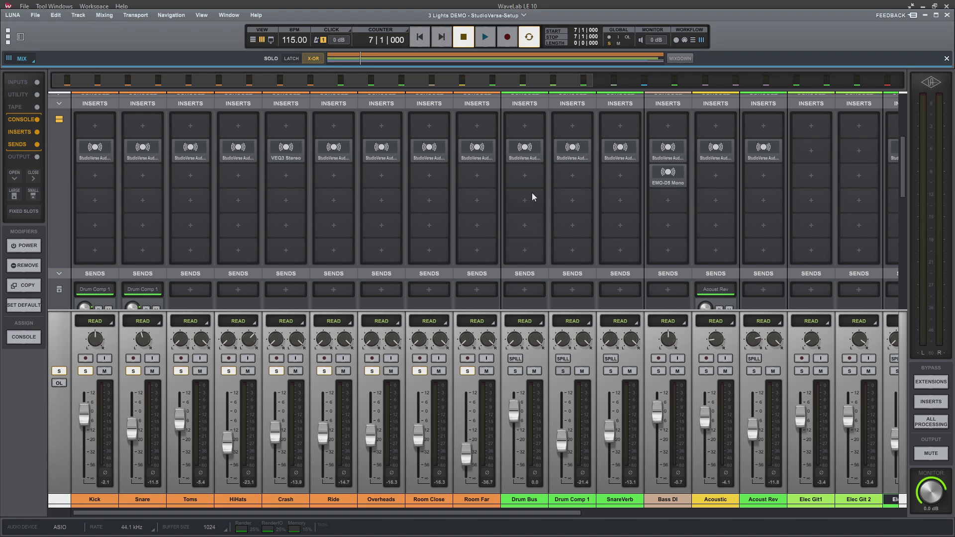
click(526, 147)
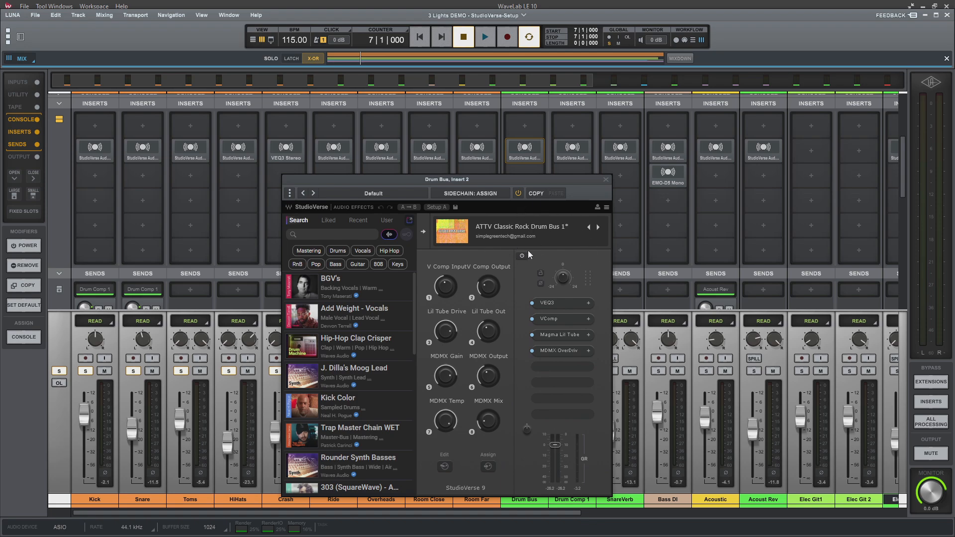
key(space)
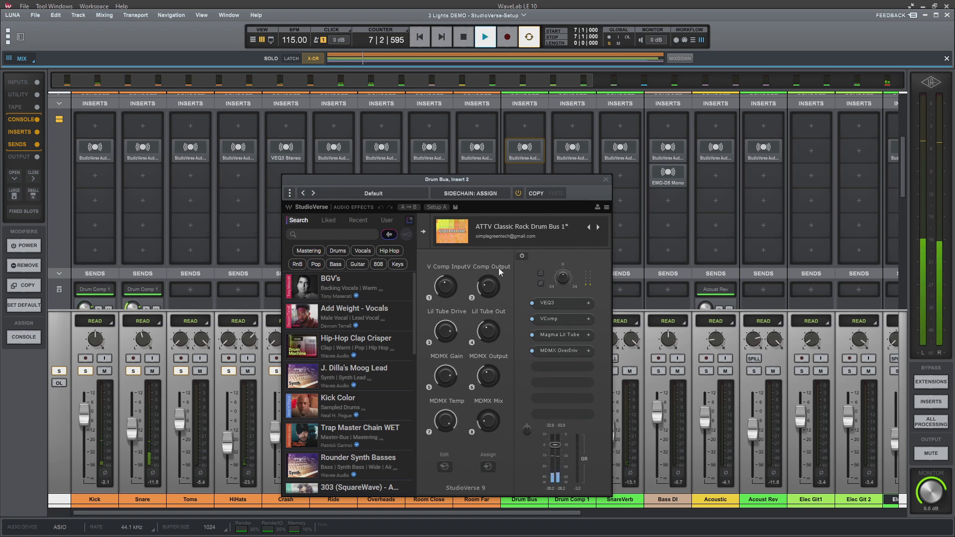
click(521, 195)
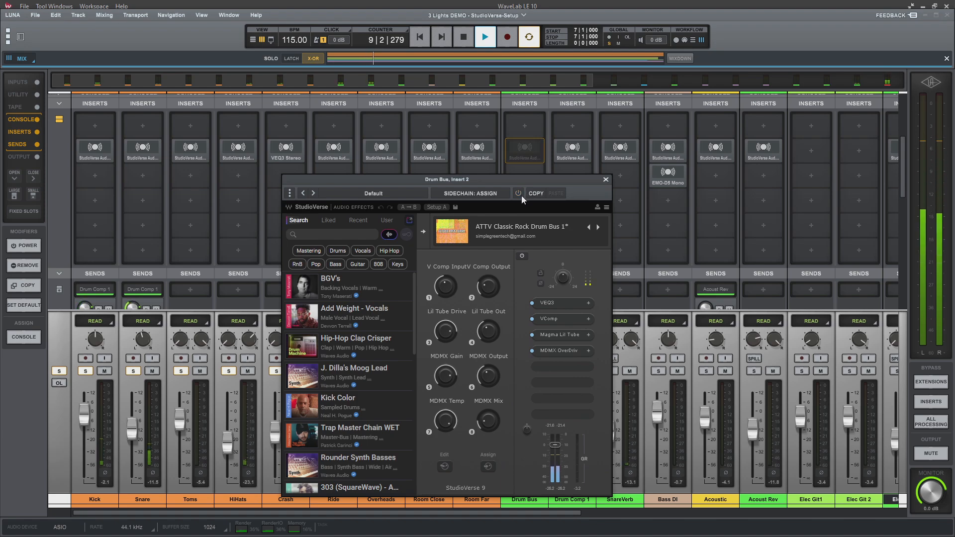
click(521, 196)
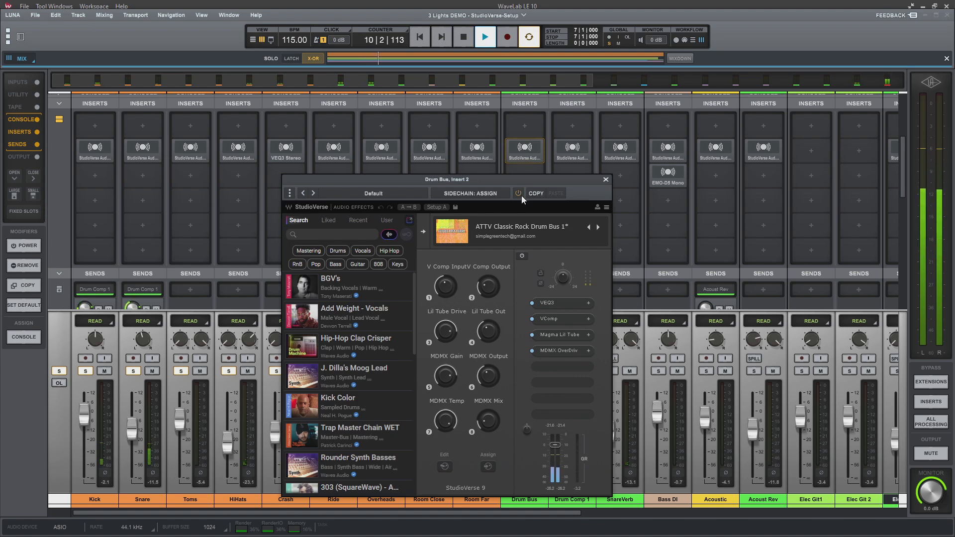
key(space)
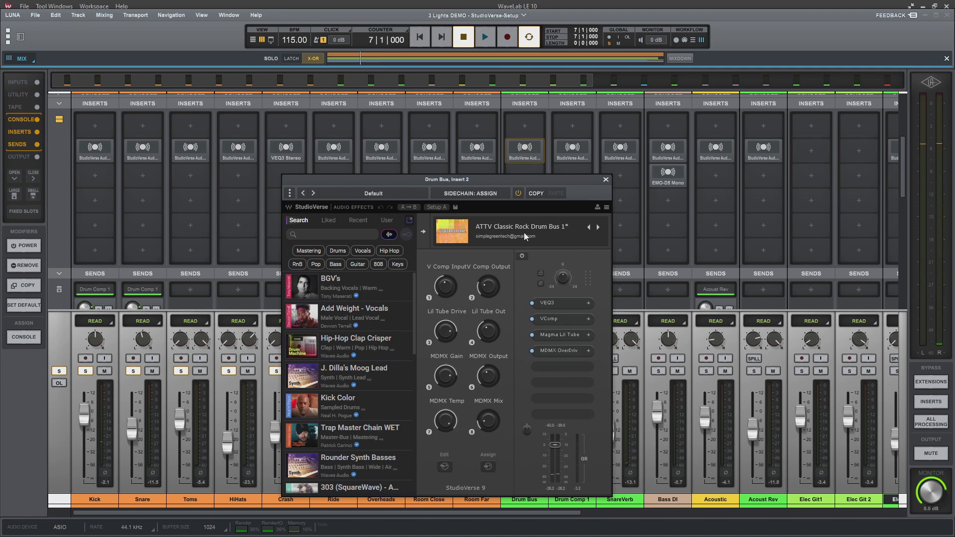
Step: Examine the VComp and Magma Lil Tube settings in the Drum Bus chain and close both plugins
click(549, 320)
click(601, 142)
click(562, 334)
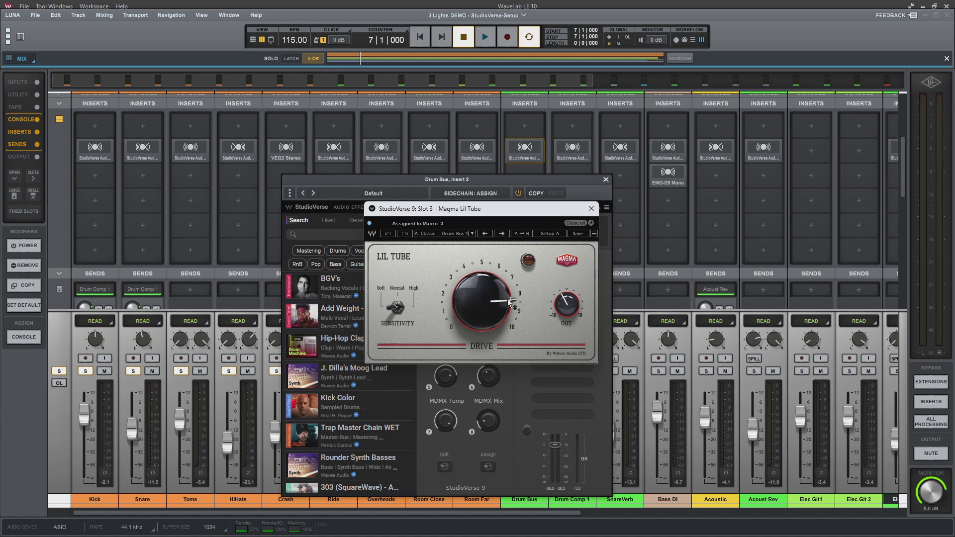
click(591, 209)
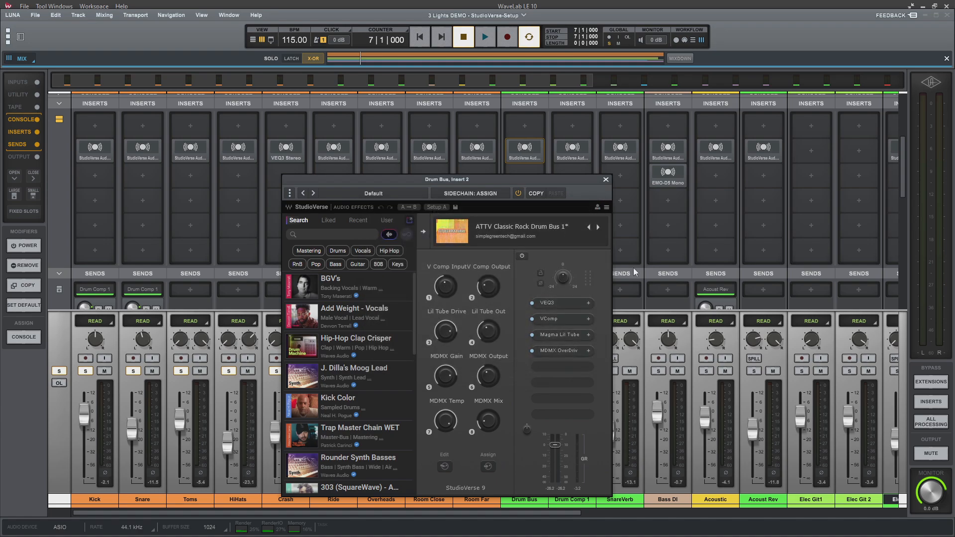
Step: Open MDMX OverDrive in the Drum Bus chain, listen to the drums through it and close it
click(560, 351)
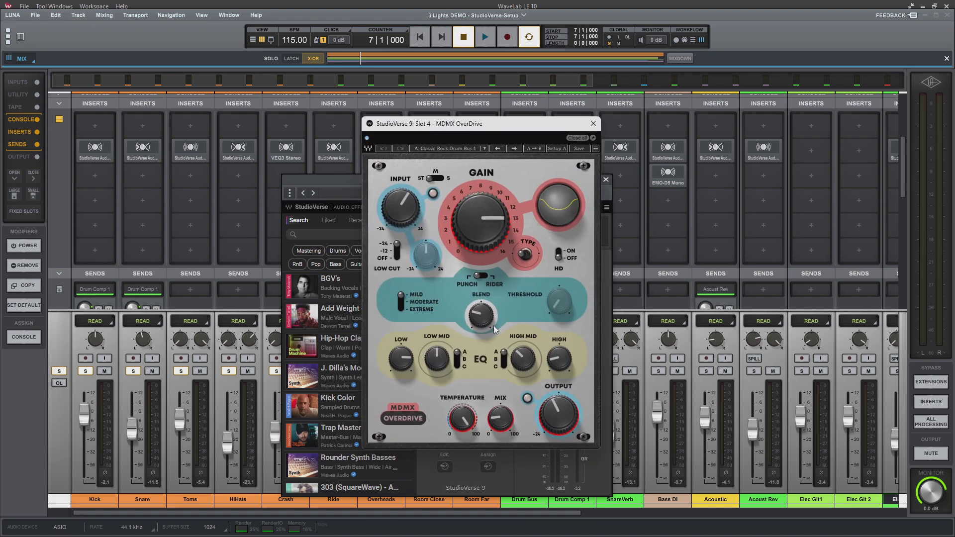
mouse_move(474, 317)
key(space)
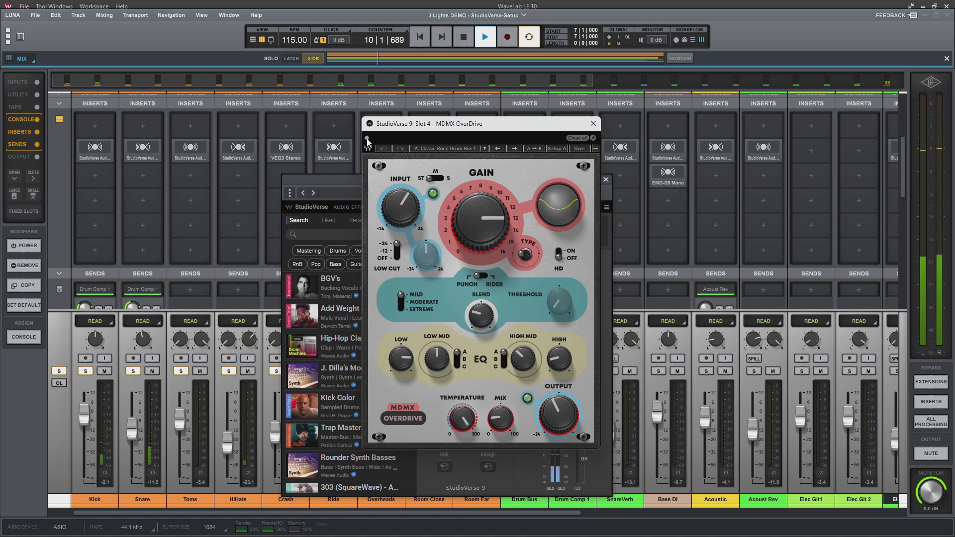
key(space)
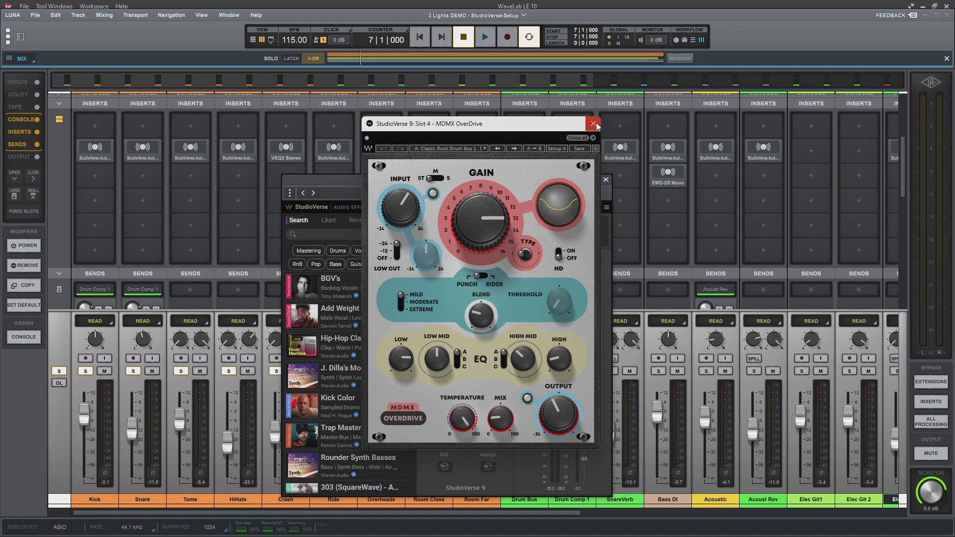
click(593, 124)
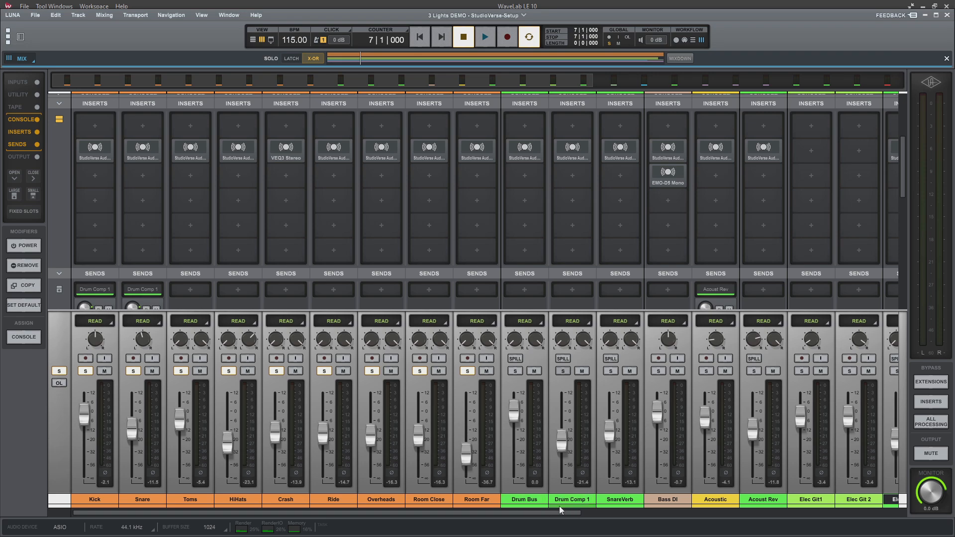
Step: Examine the EMO-Q4 equalizer curve in the Drum Comp 1 StudioVerse chain and close the chain
click(573, 149)
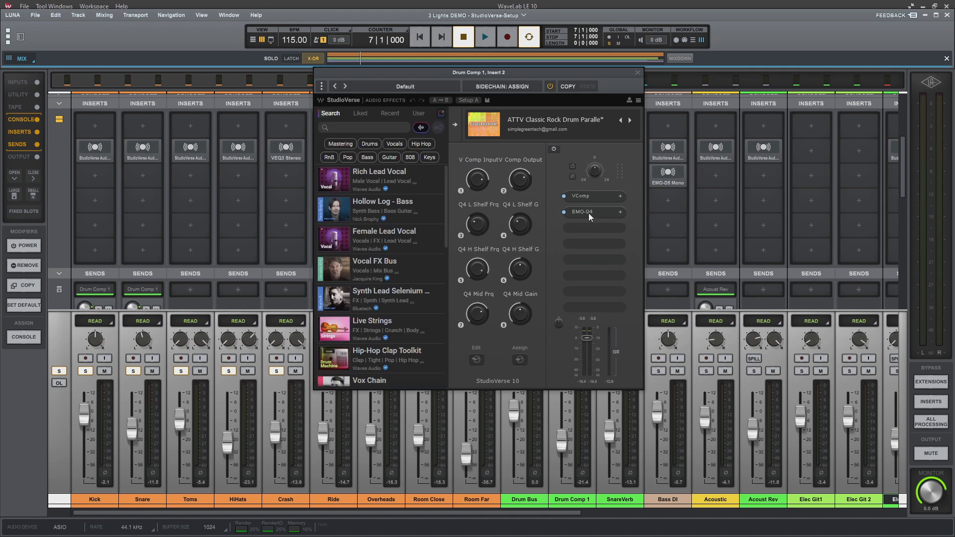
click(589, 213)
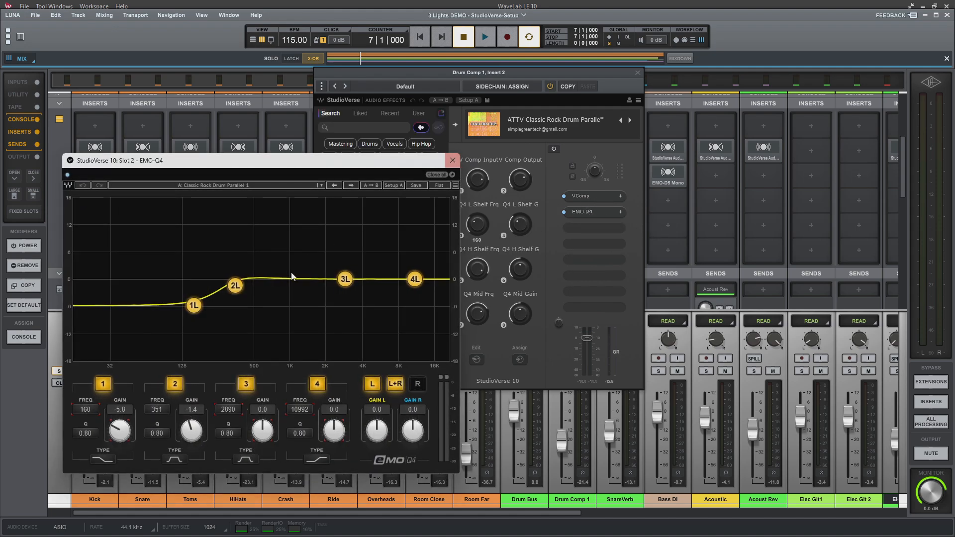
click(452, 160)
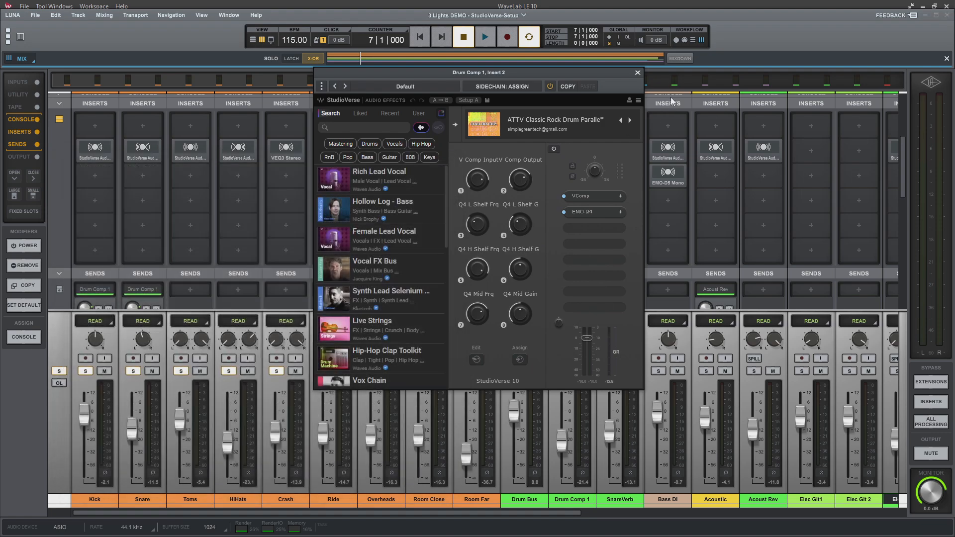
click(638, 73)
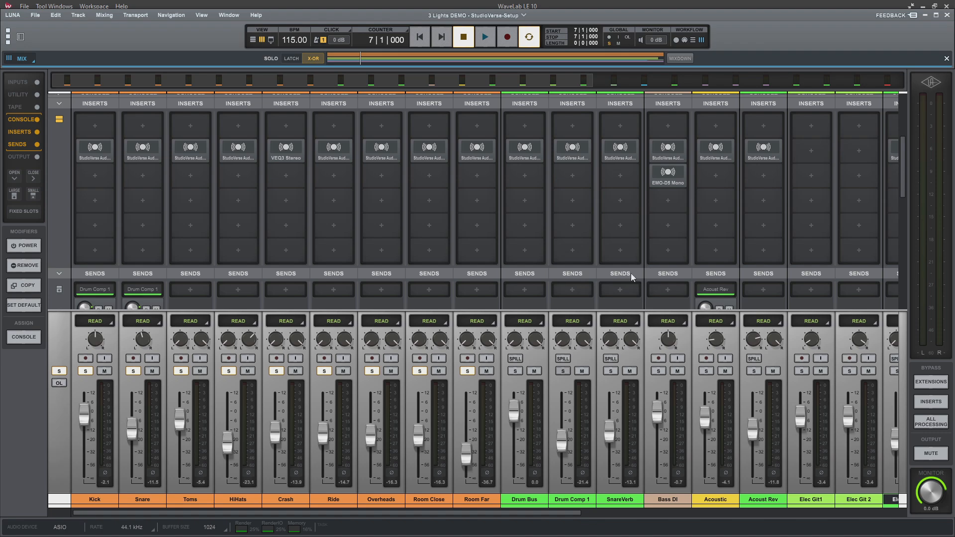
Step: Open IRLive in the SnareVerb StudioVerse chain and toggle the SnareVerb channel's mute on and off
click(619, 146)
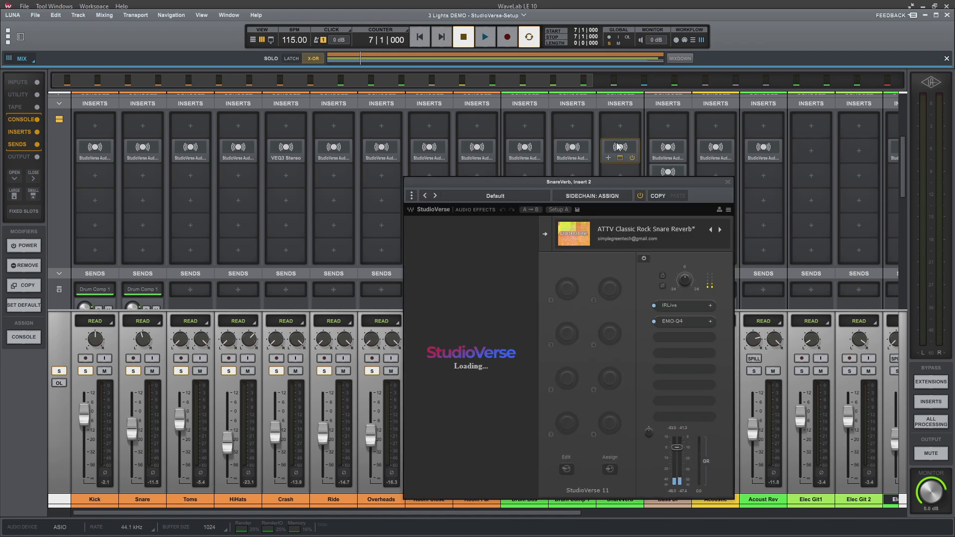
click(679, 306)
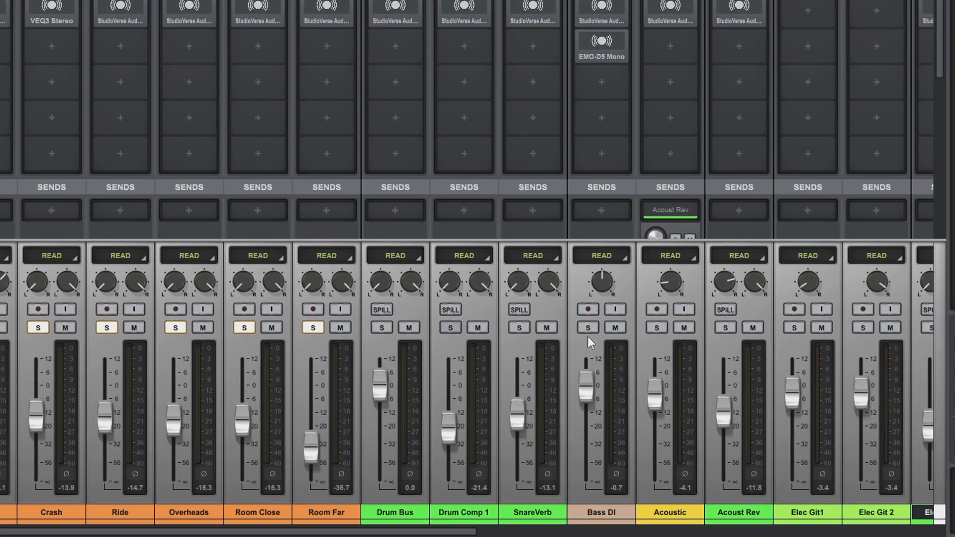
click(548, 326)
click(547, 329)
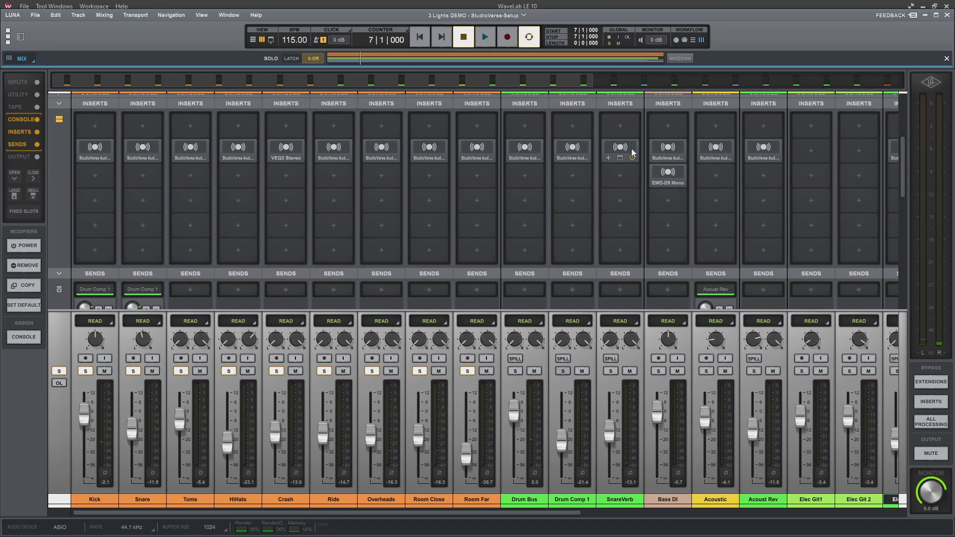
Step: Reopen the SnareVerb chain and examine IRLive's Live Chamber 2 reverb and damping settings
click(631, 148)
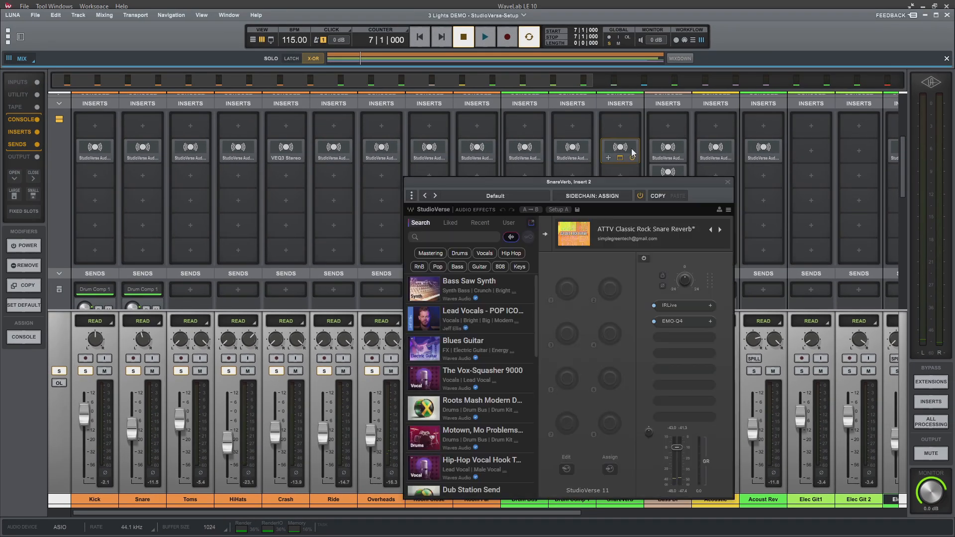
click(681, 302)
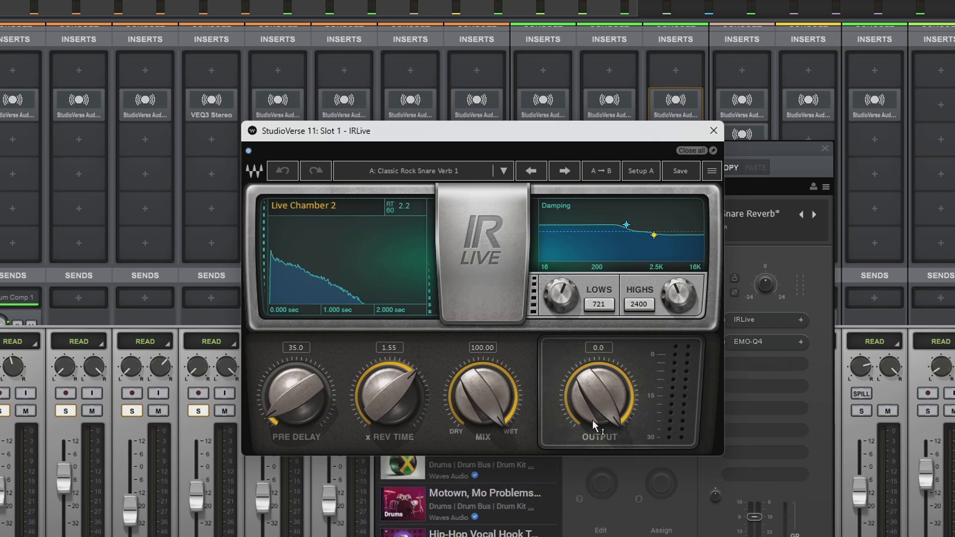
click(503, 171)
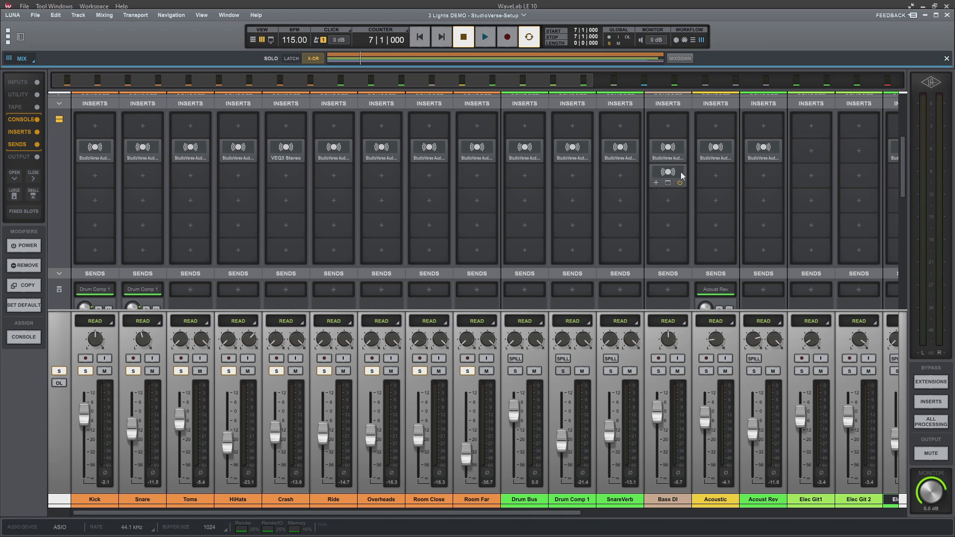
Step: Open EMO-D5 on the Bass DI channel and compare playback with the kick-sidechained compressor bypassed and active
click(668, 183)
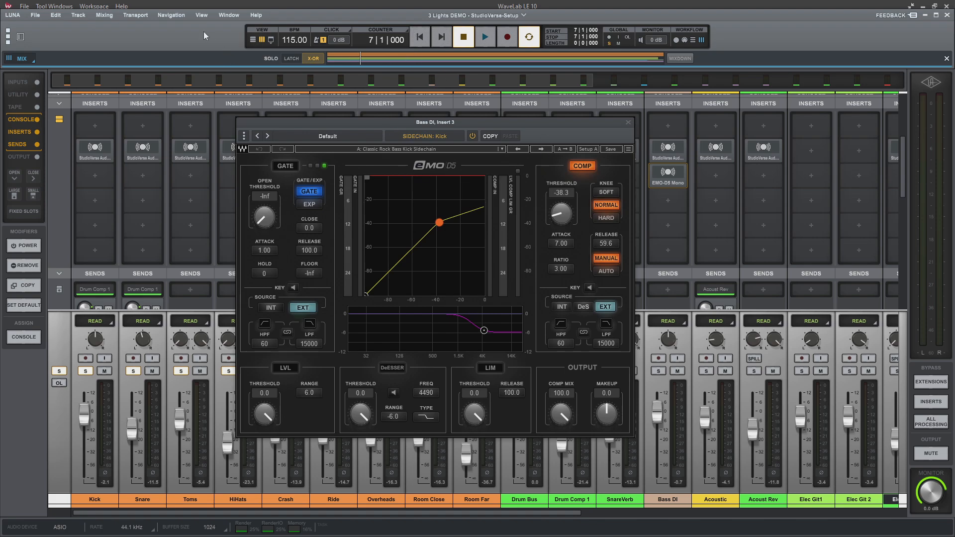
key(space)
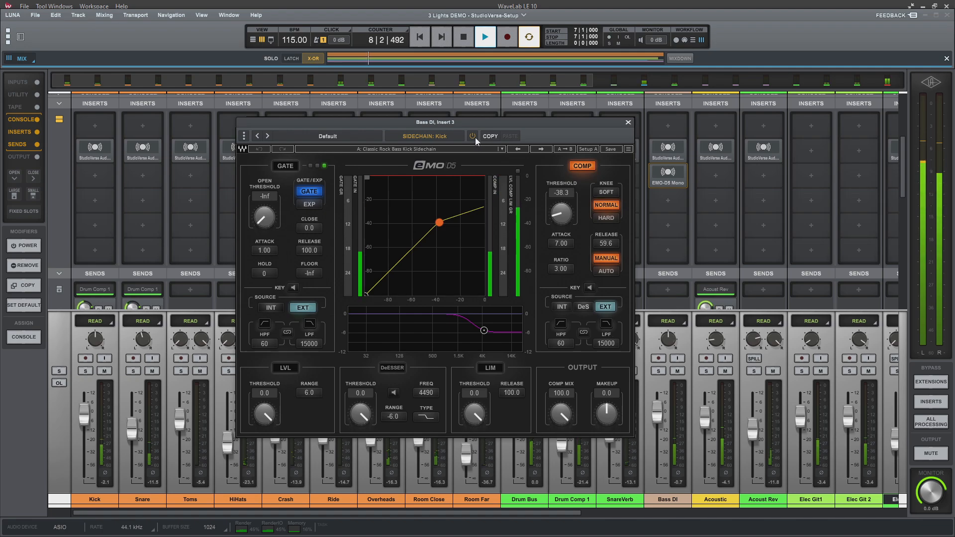
click(473, 137)
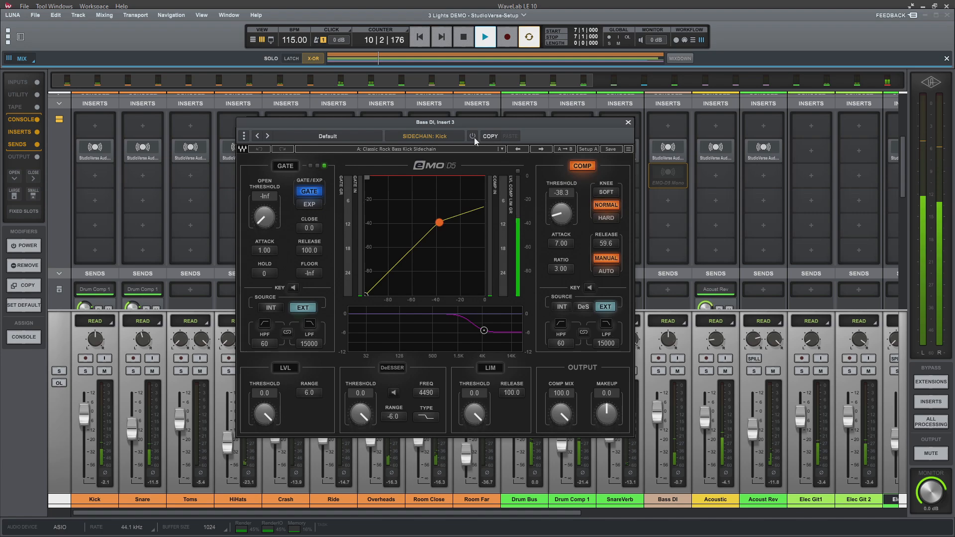
click(473, 137)
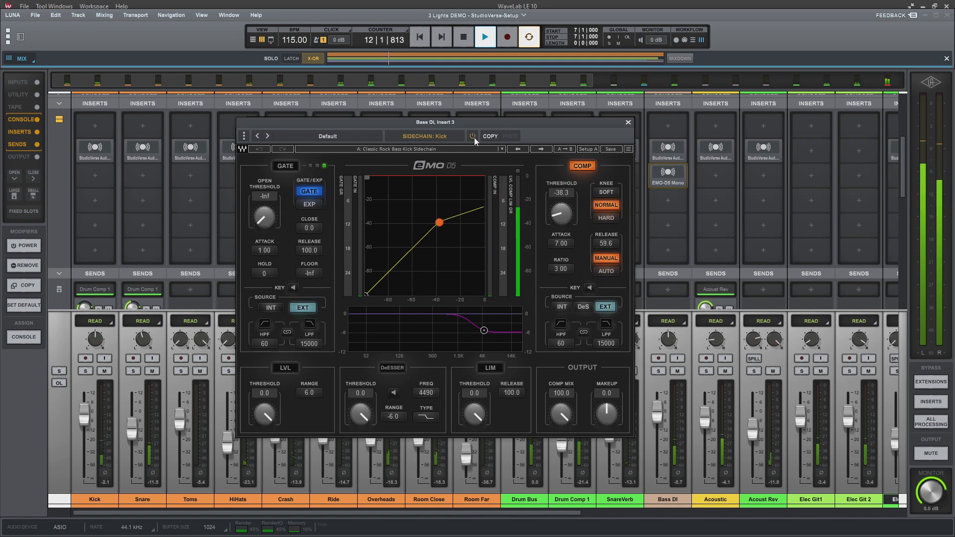
click(473, 137)
click(473, 137)
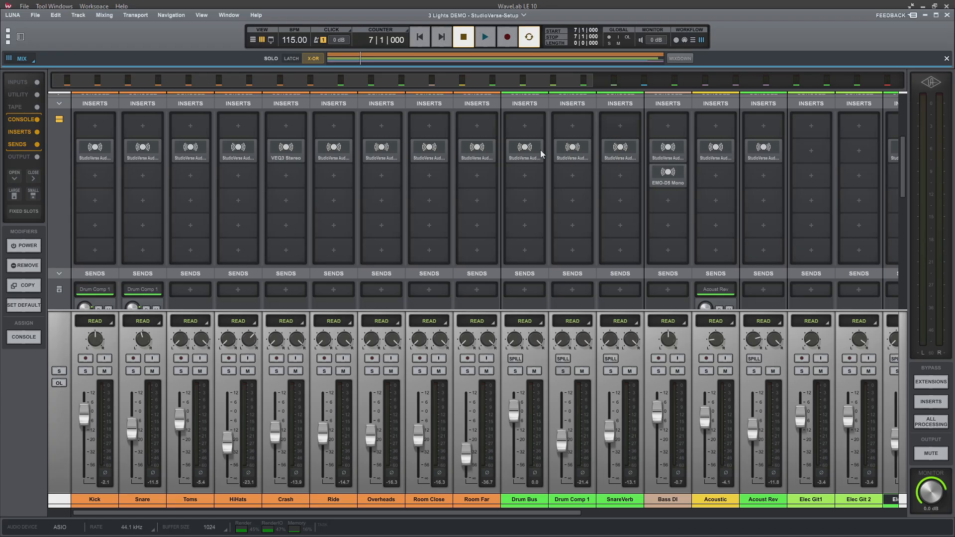
Step: Open the Bass DI StudioVerse chain and examine its VEQ3 and VComp settings
click(669, 151)
click(624, 205)
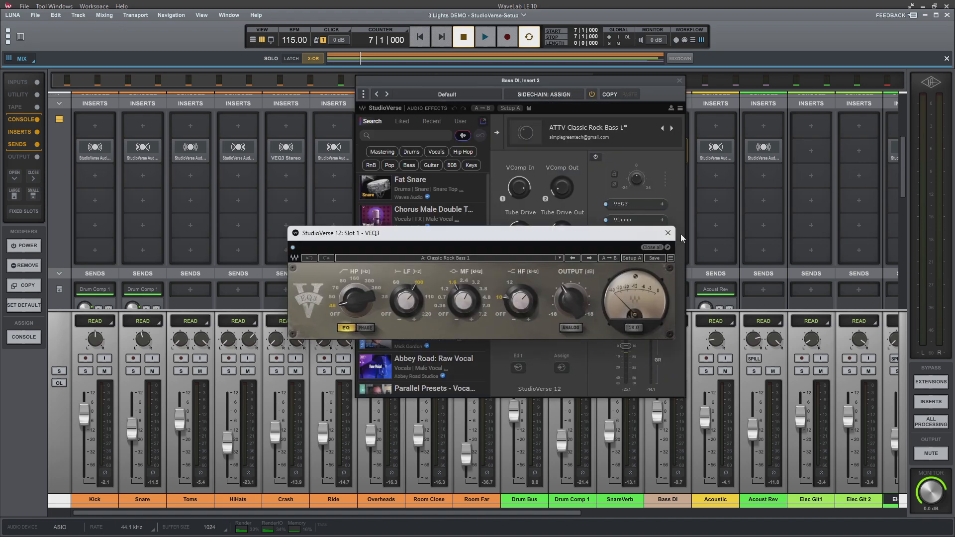
click(668, 233)
click(638, 220)
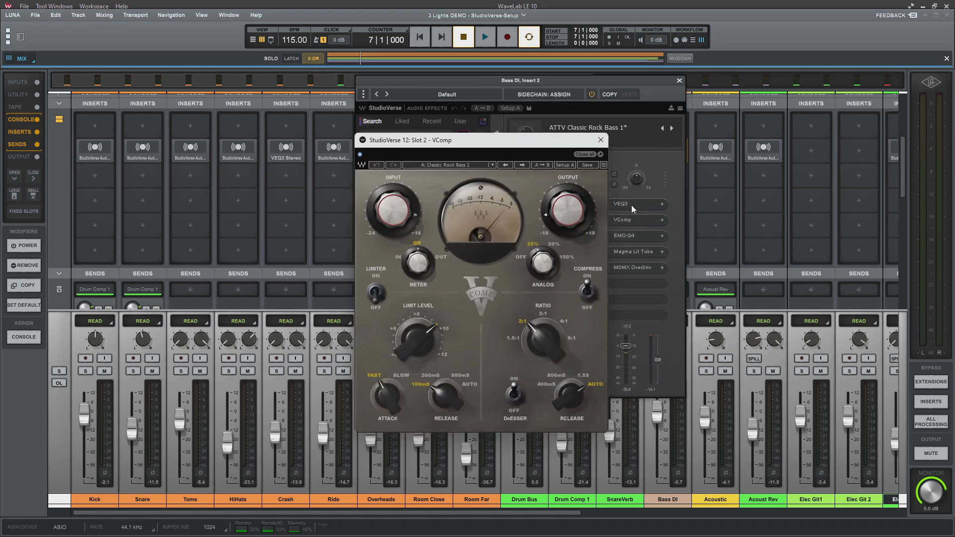
click(667, 228)
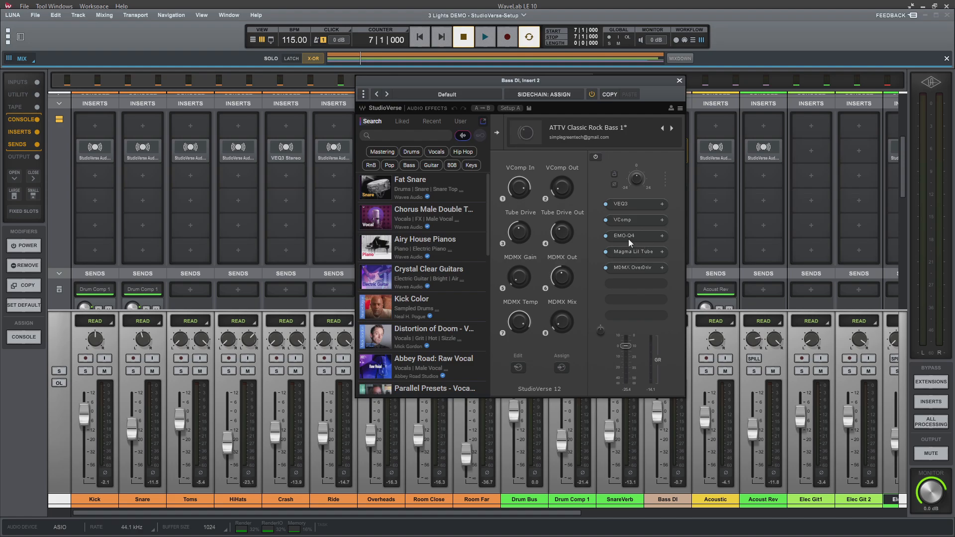
Step: Examine the EMO-Q4, Magma Lil Tube and MDMX OverDrive settings in the Bass DI chain, closing each plugin
click(628, 238)
click(672, 130)
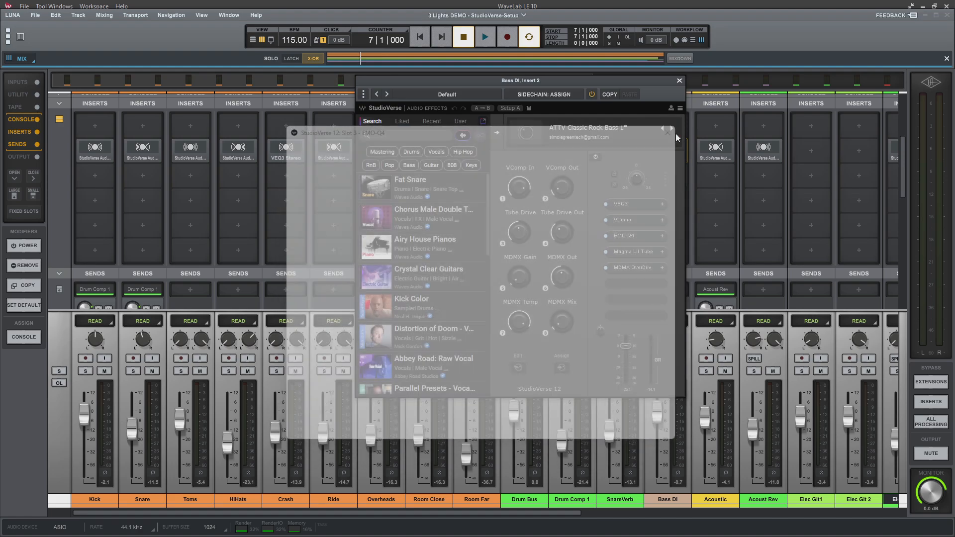
click(644, 255)
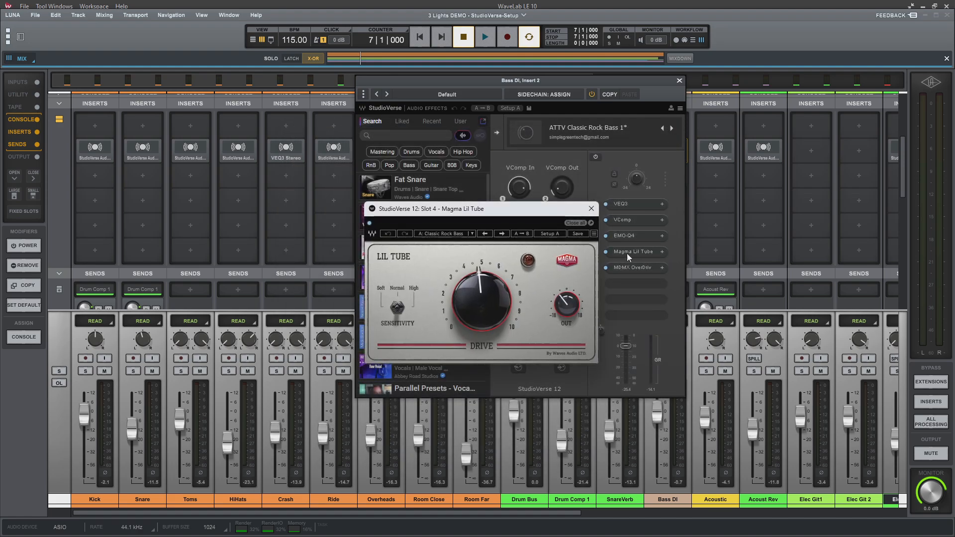
click(591, 211)
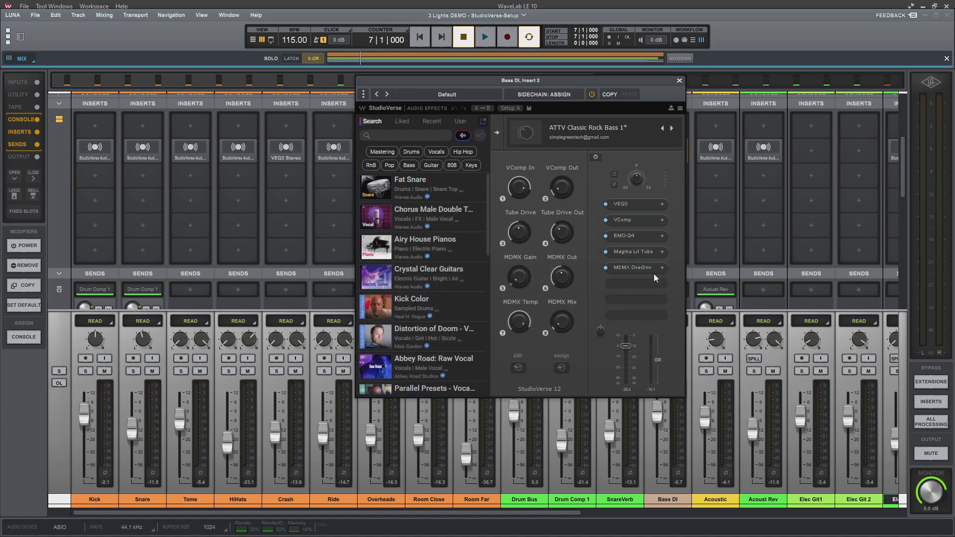
click(629, 268)
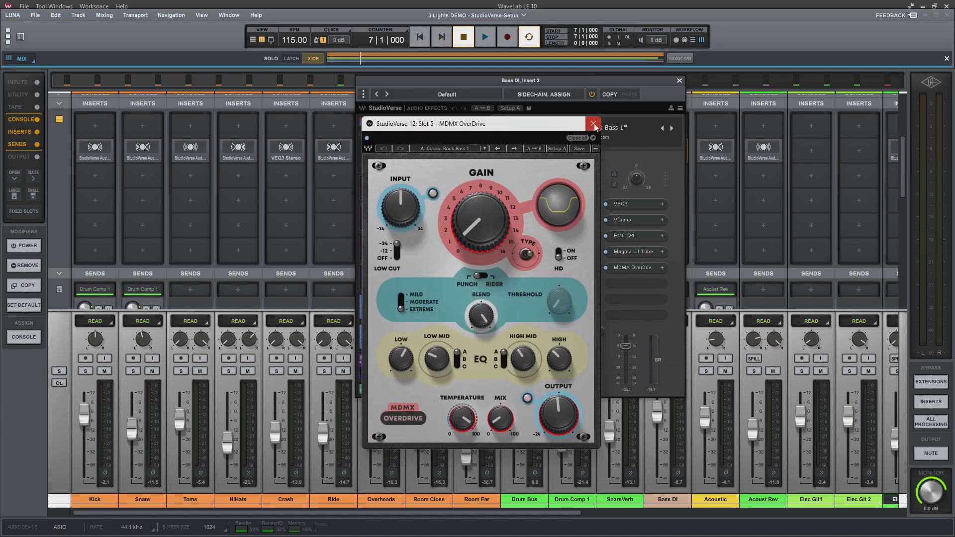
click(596, 126)
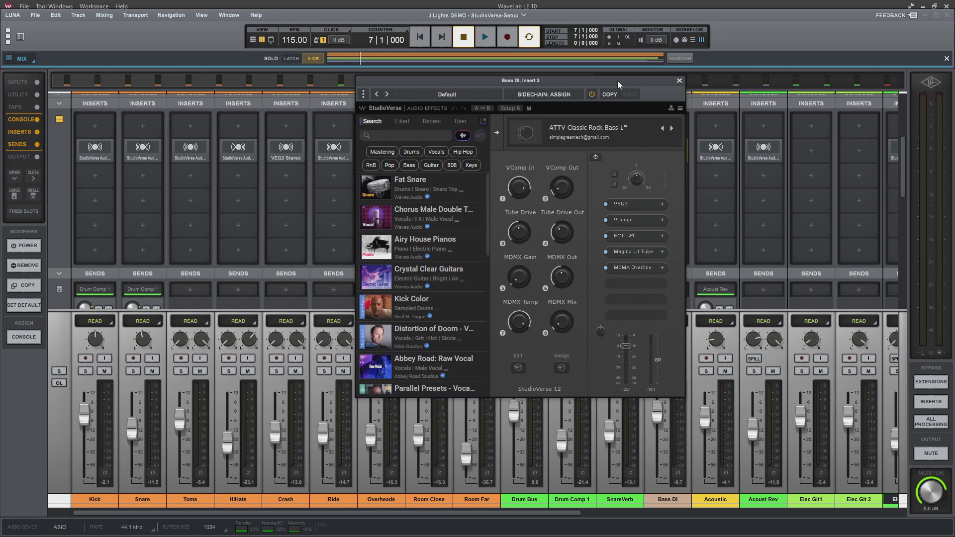
Step: Solo Bass DI, compare its playback with the StudioVerse chain bypassed and active, and close the chain
drag(616, 81, 494, 122)
click(657, 372)
key(space)
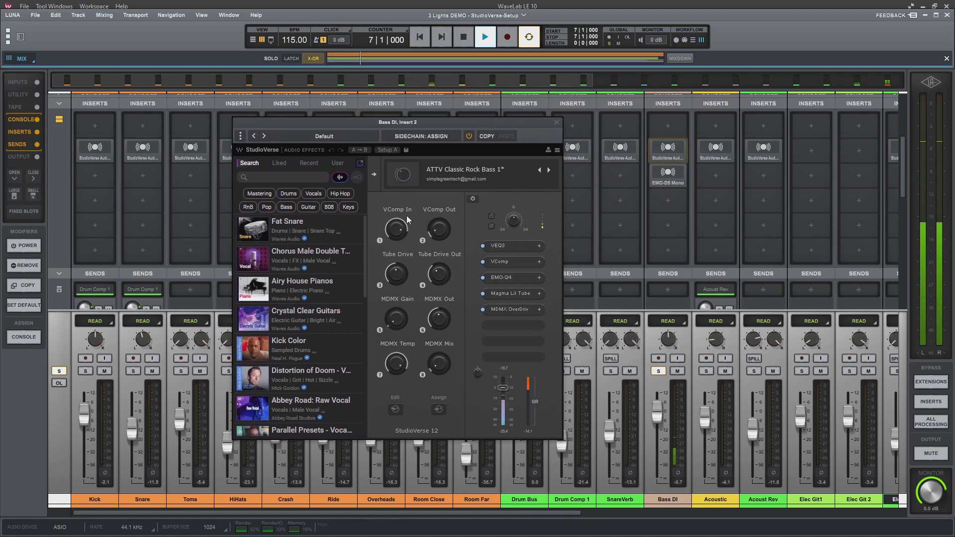
click(470, 134)
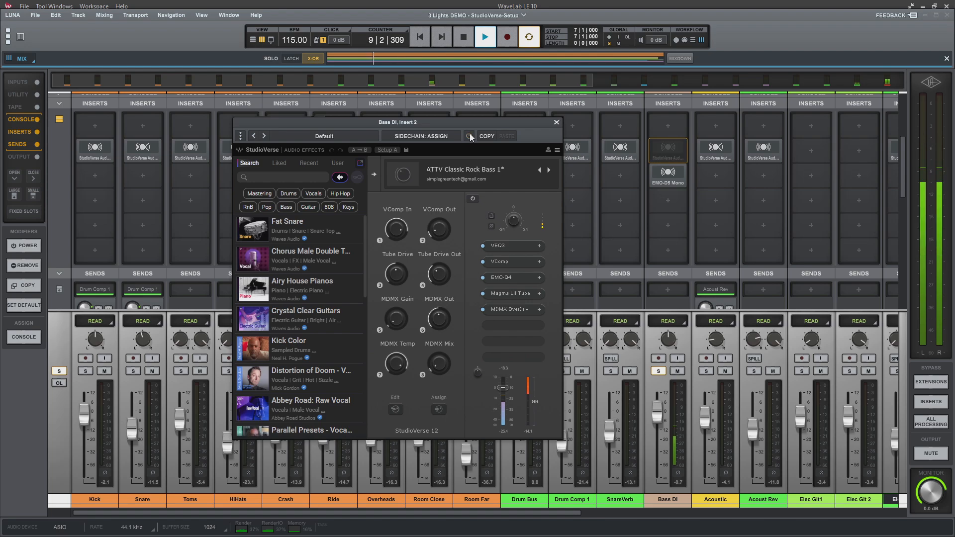
click(470, 136)
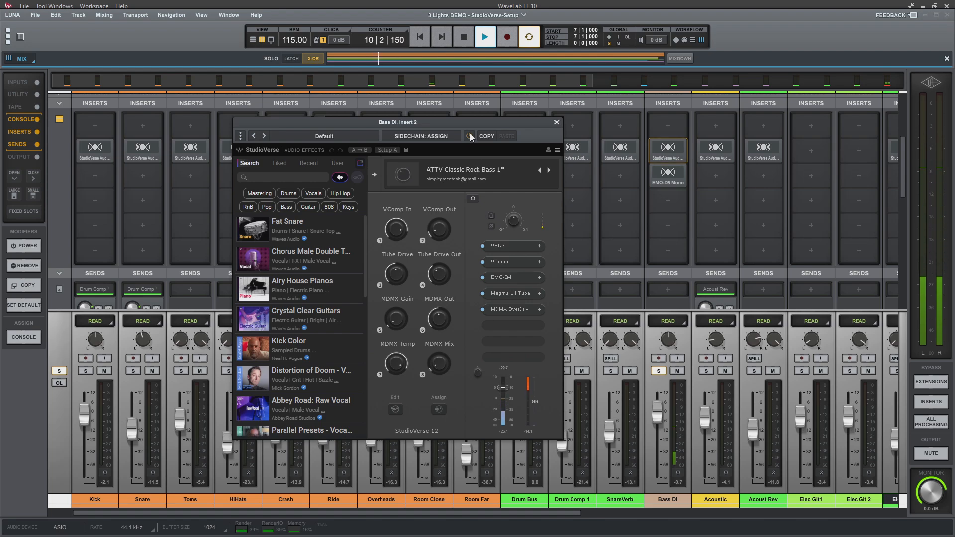
click(470, 135)
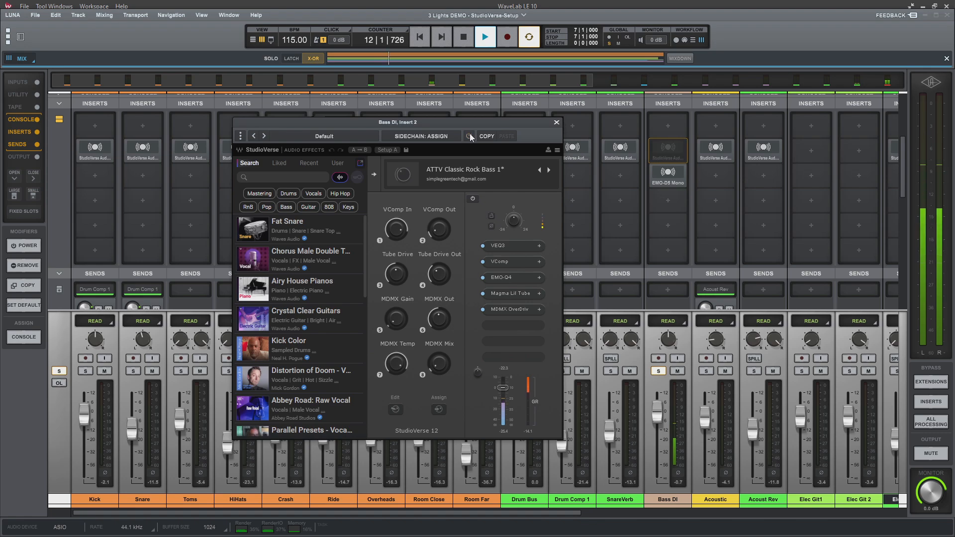
click(470, 136)
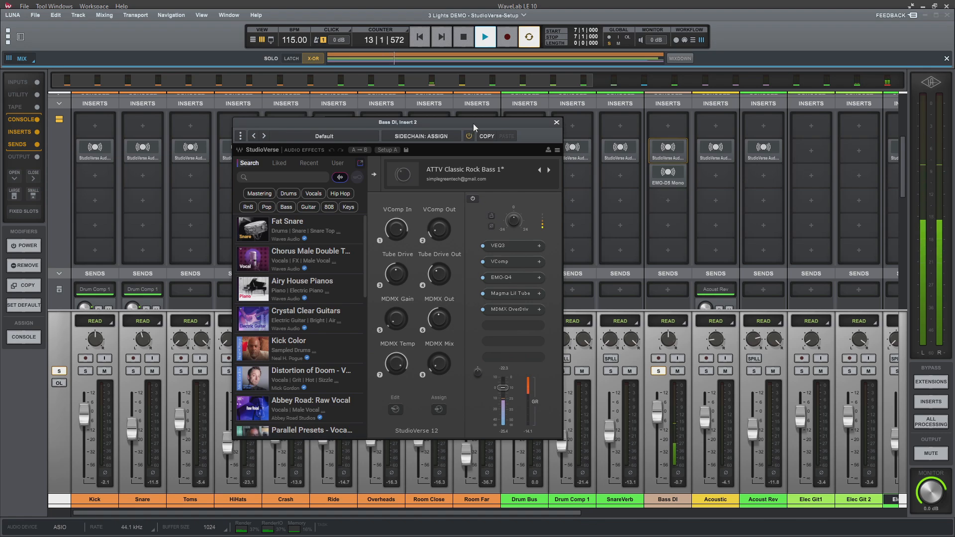
key(space)
click(557, 122)
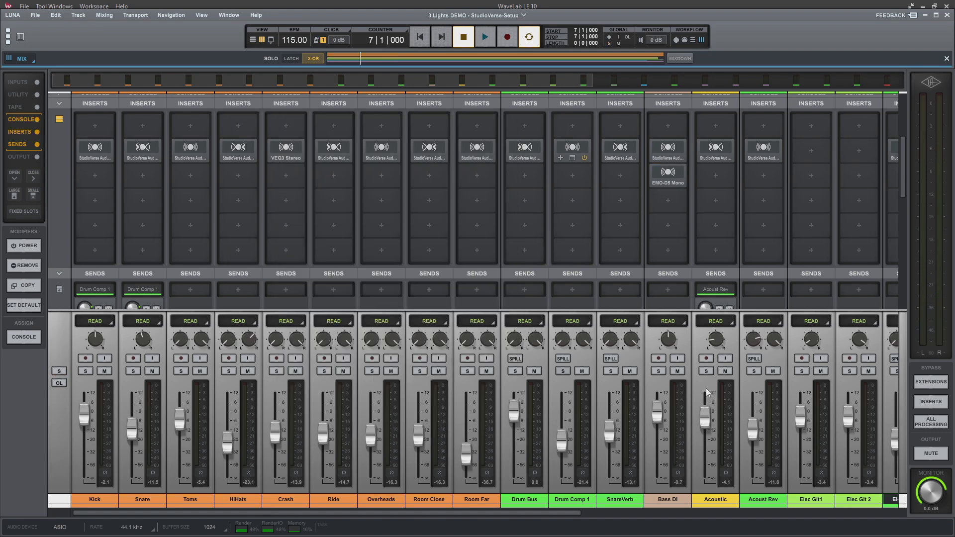
Step: Solo the Acoustic channel and examine VEQ3, VComp and EMO-Q4 in its StudioVerse chain
click(706, 371)
click(714, 148)
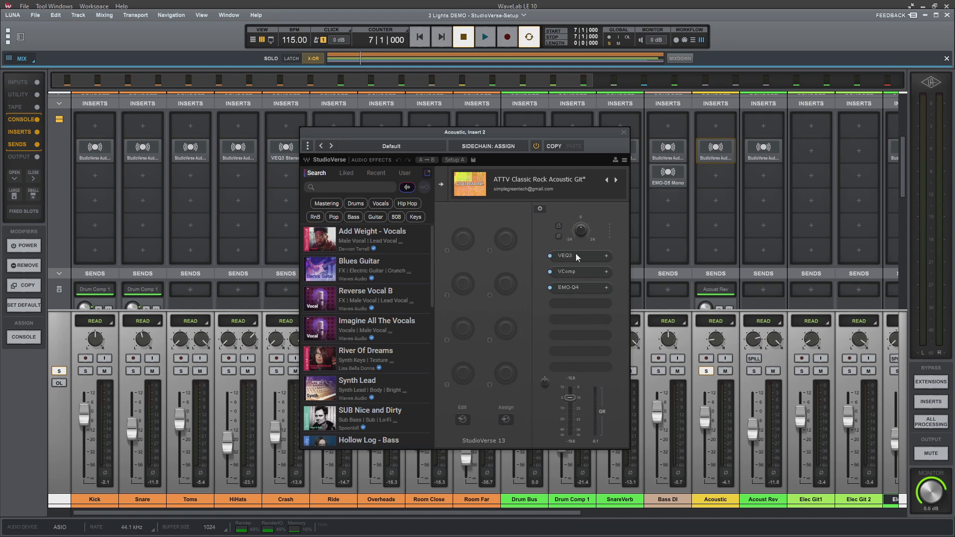
click(575, 254)
click(669, 233)
click(572, 270)
click(601, 141)
click(571, 288)
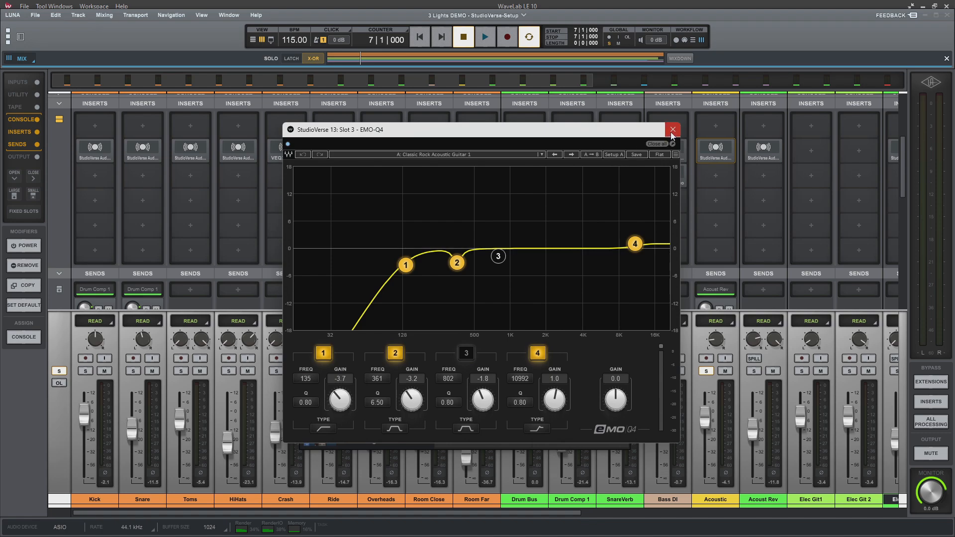
click(673, 130)
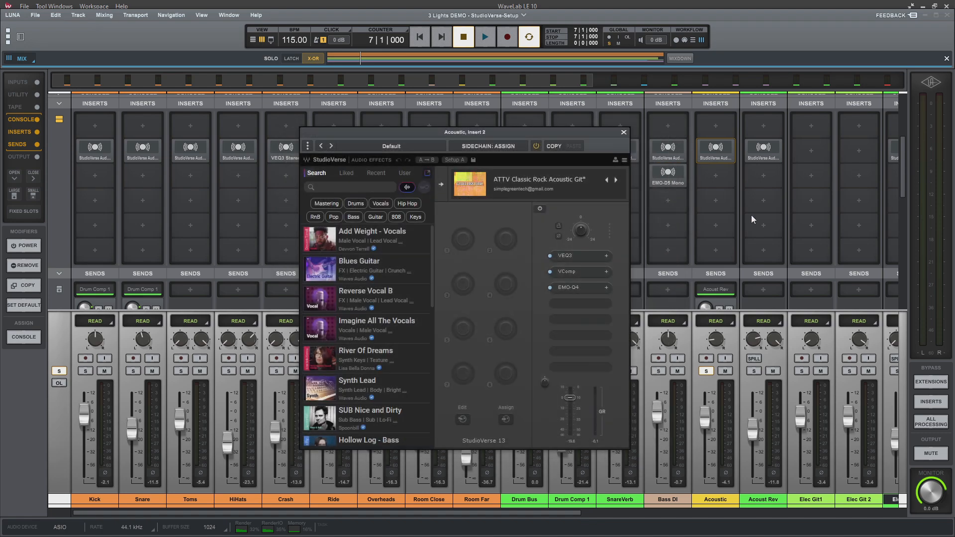
Step: Play the soloed acoustic guitar and compare its sound with the StudioVerse chain bypassed and active
key(space)
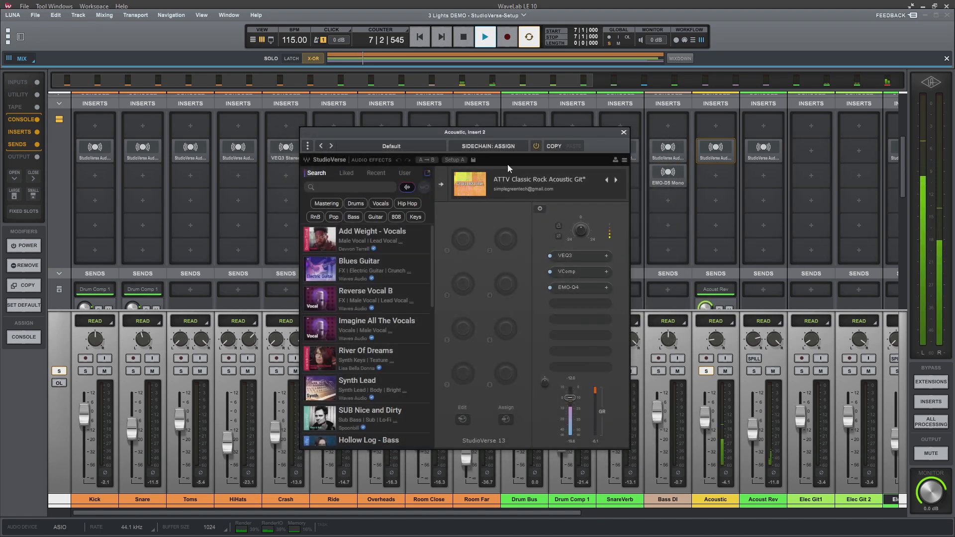
click(536, 145)
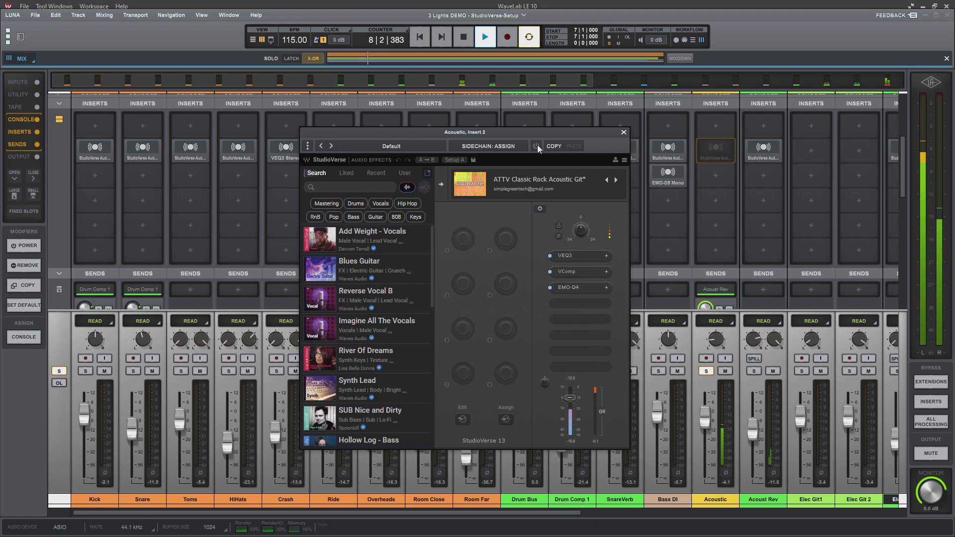
click(538, 145)
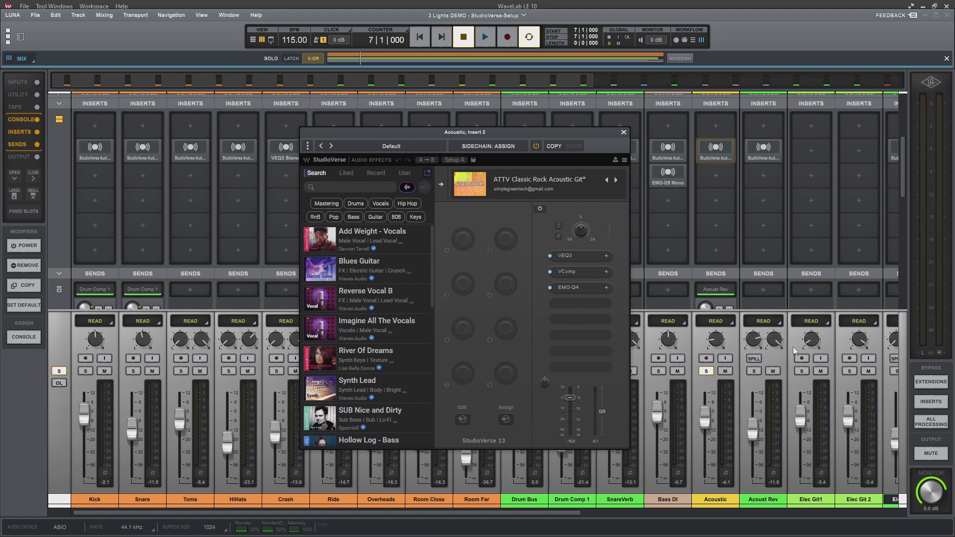
Step: Open the Acoust Rev StudioVerse chain in place of the Acoustic one and examine its EMO-Q4 equalizer curve
click(761, 156)
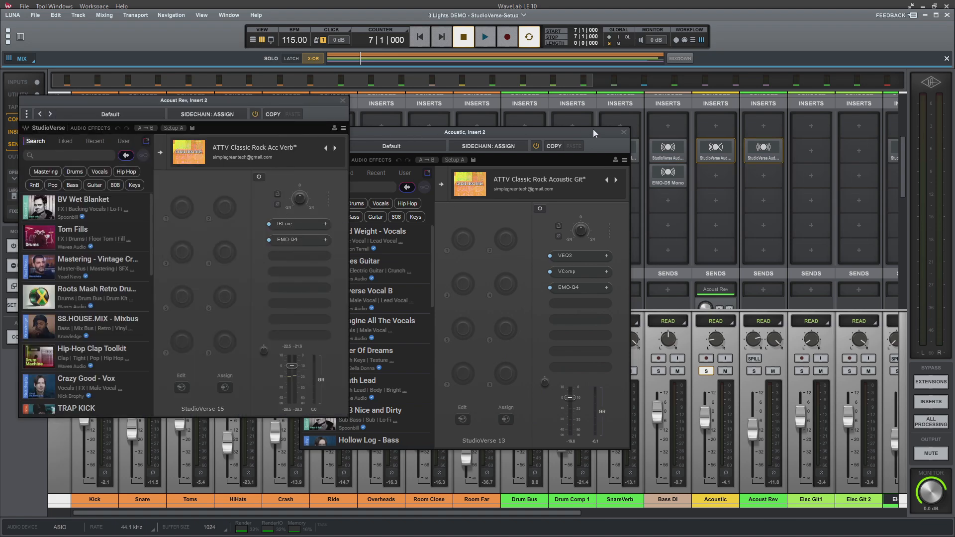
click(623, 133)
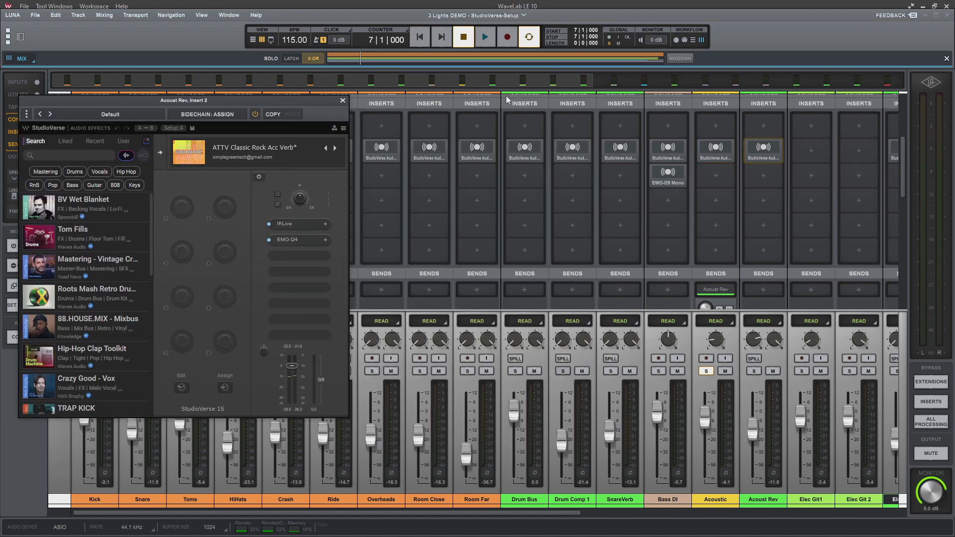
drag(195, 103, 480, 96)
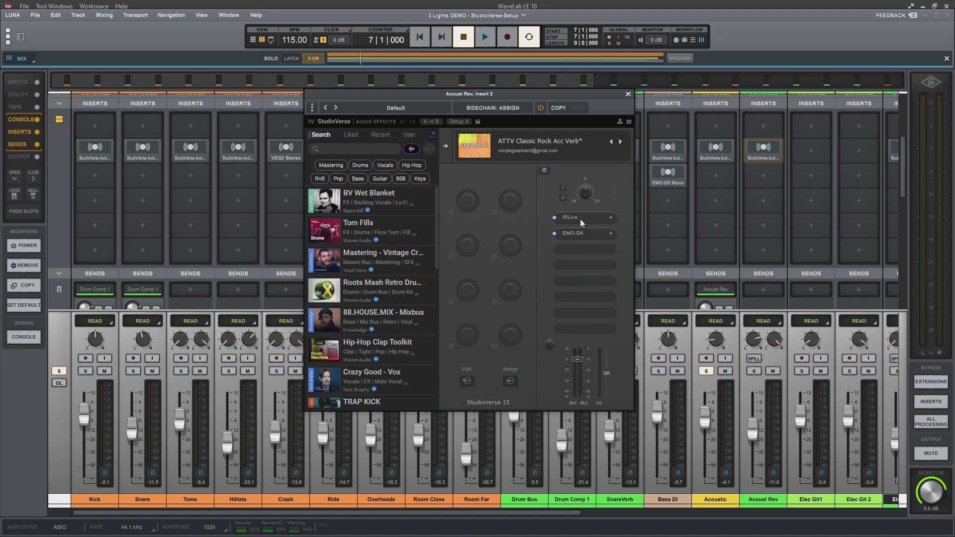
click(589, 233)
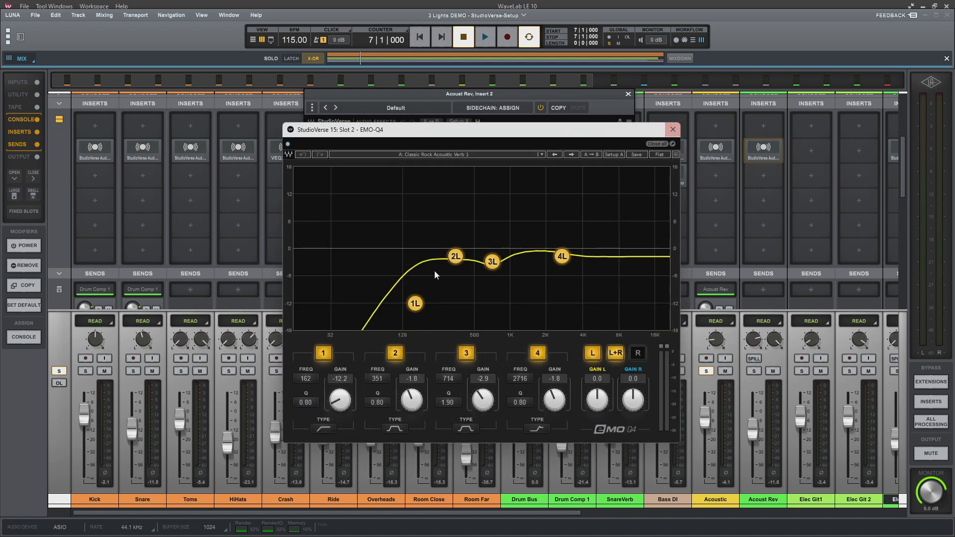
click(673, 130)
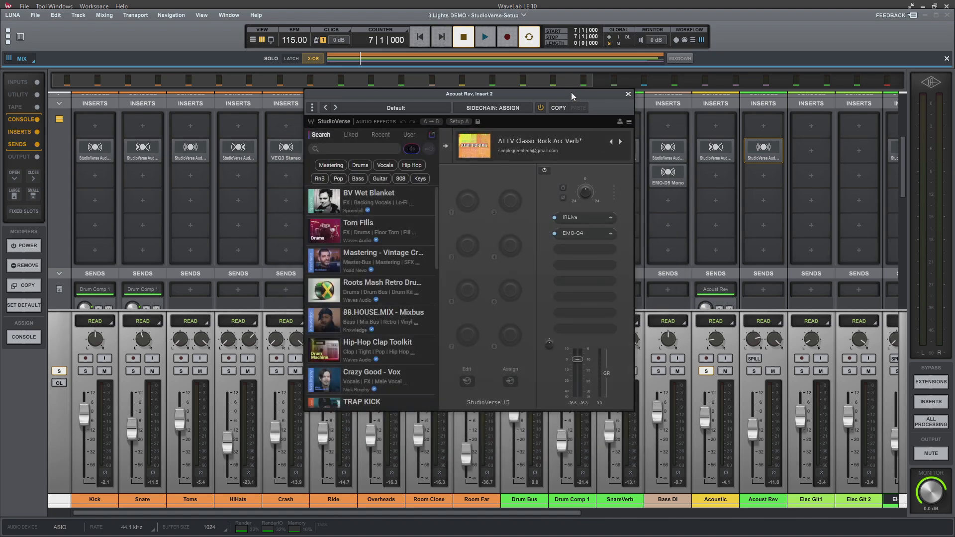
Step: Play the acoustic guitar while toggling the Acoust Rev channel's mute on and off, close its chain and stop playback
key(space)
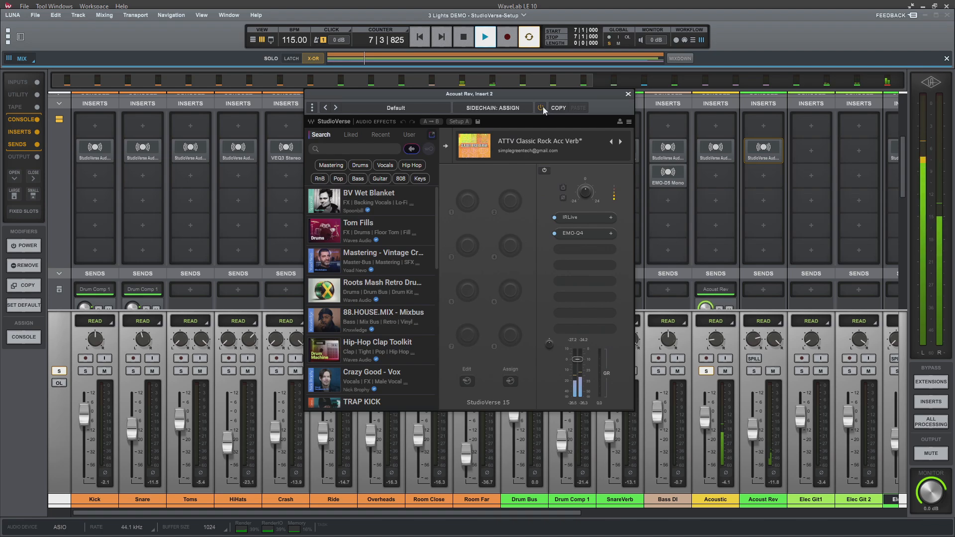
click(776, 373)
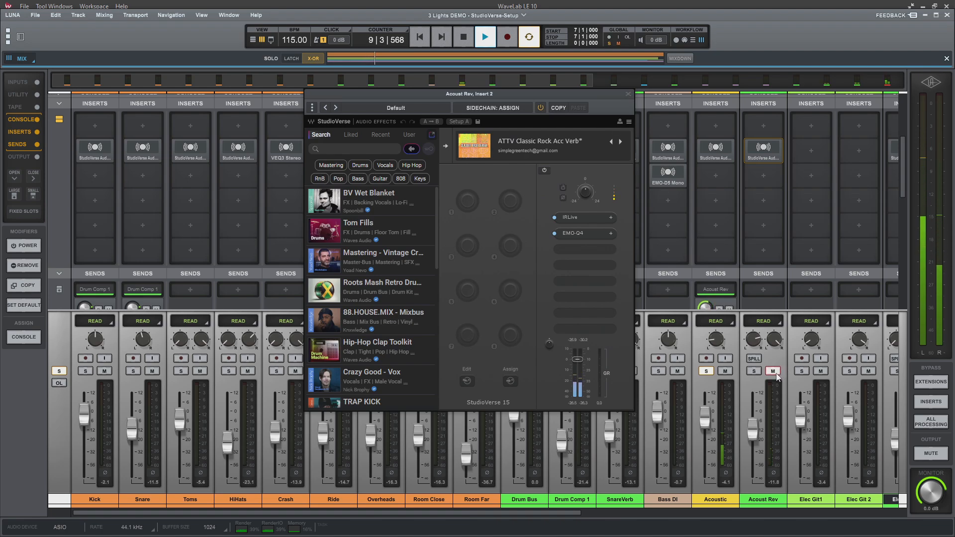
click(773, 372)
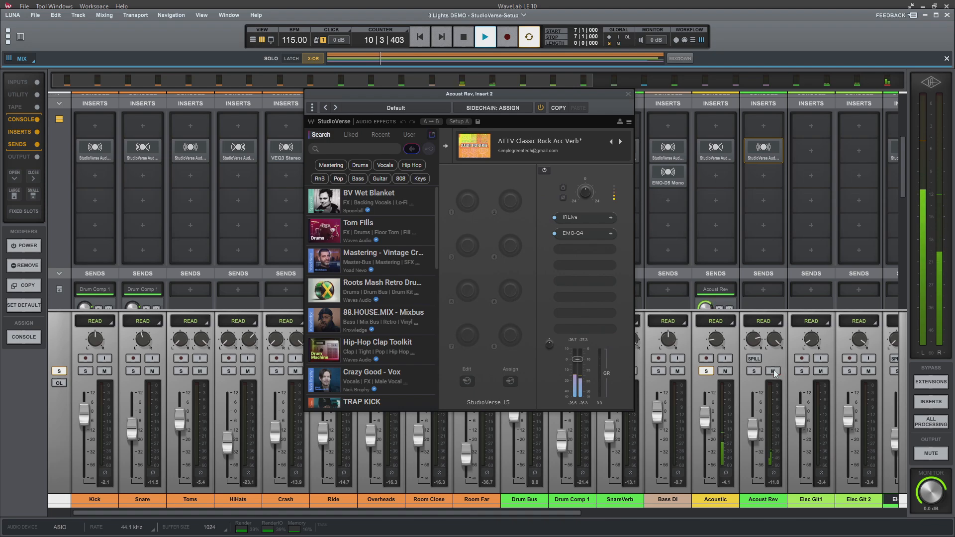
click(628, 96)
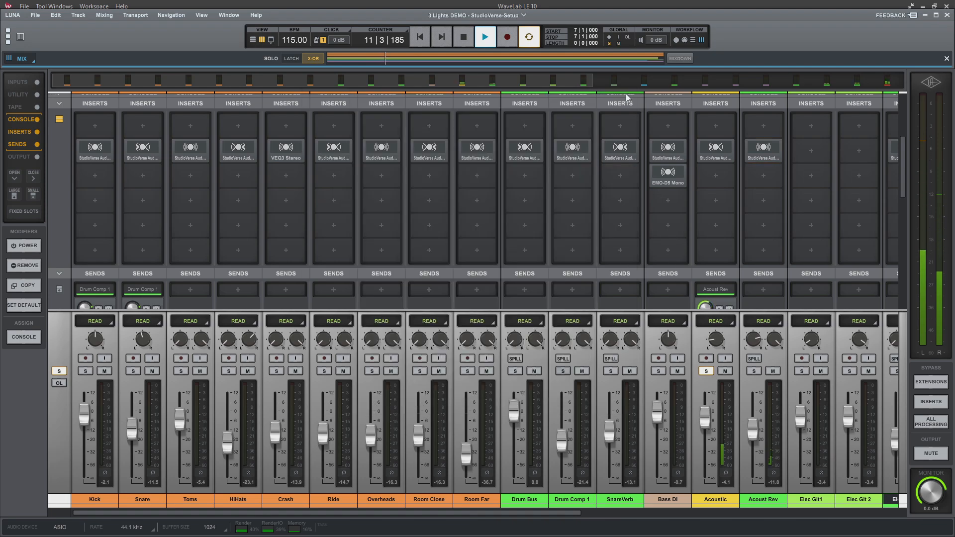
key(space)
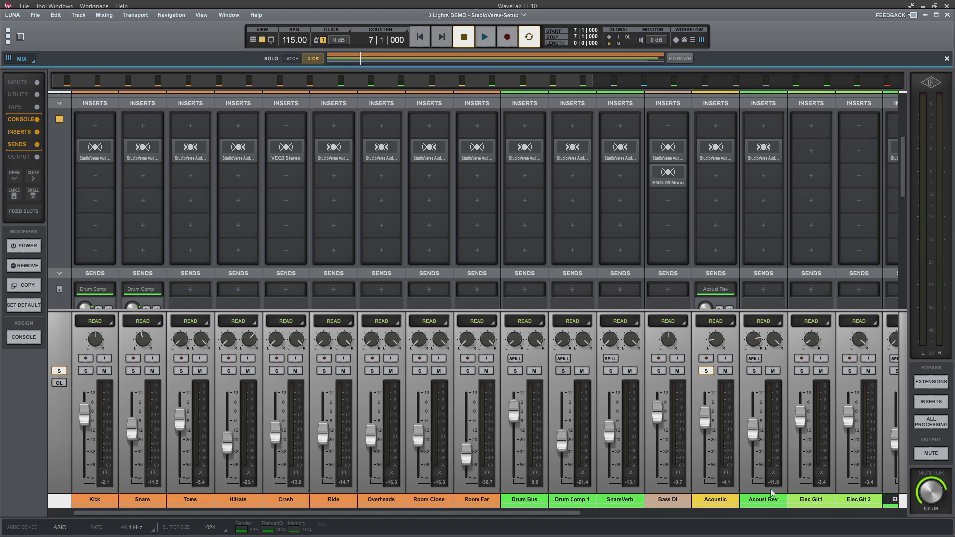
Step: Open the Elec G Bus StudioVerse chain and examine its VEQ3, VComp, MDMX OverDrive and Magma Lil Tube plugins
drag(550, 511, 663, 492)
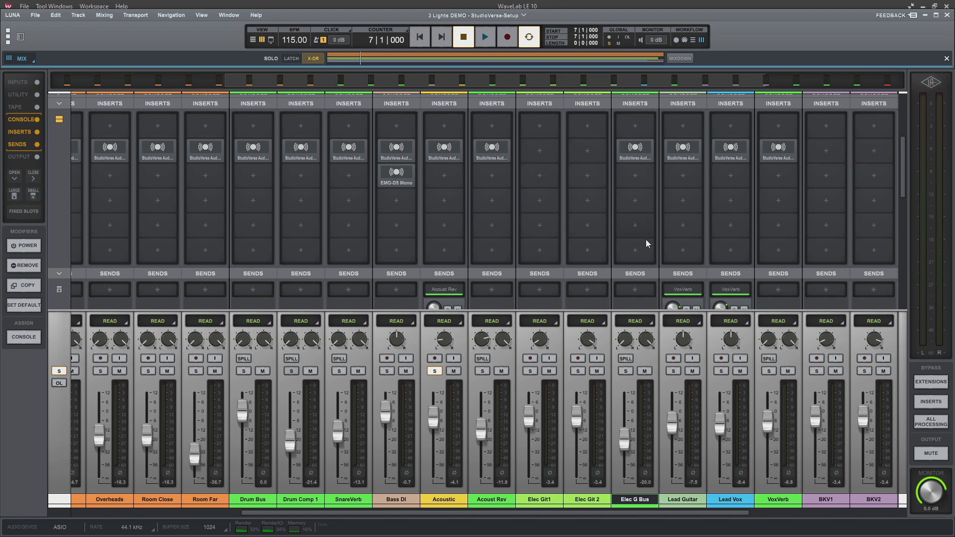
click(636, 148)
drag(276, 113, 449, 89)
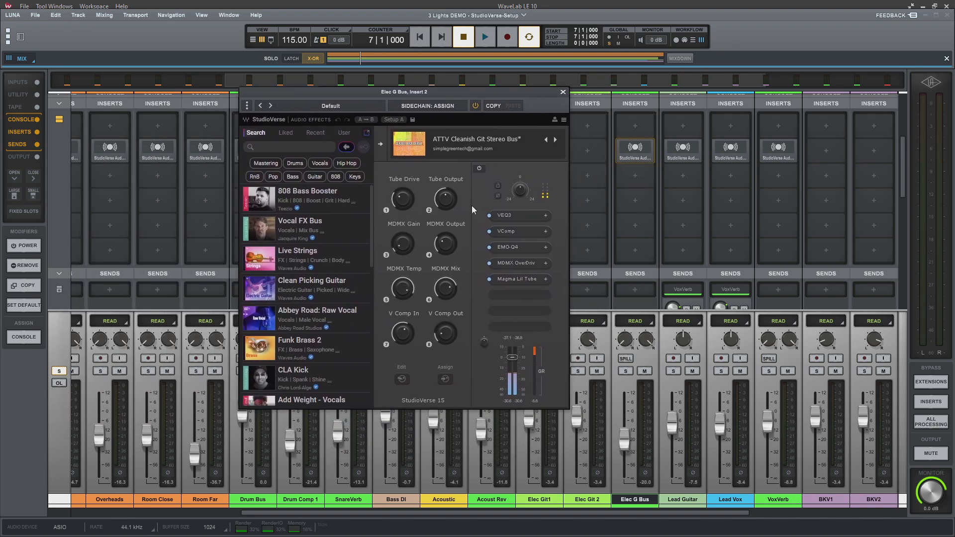
click(515, 215)
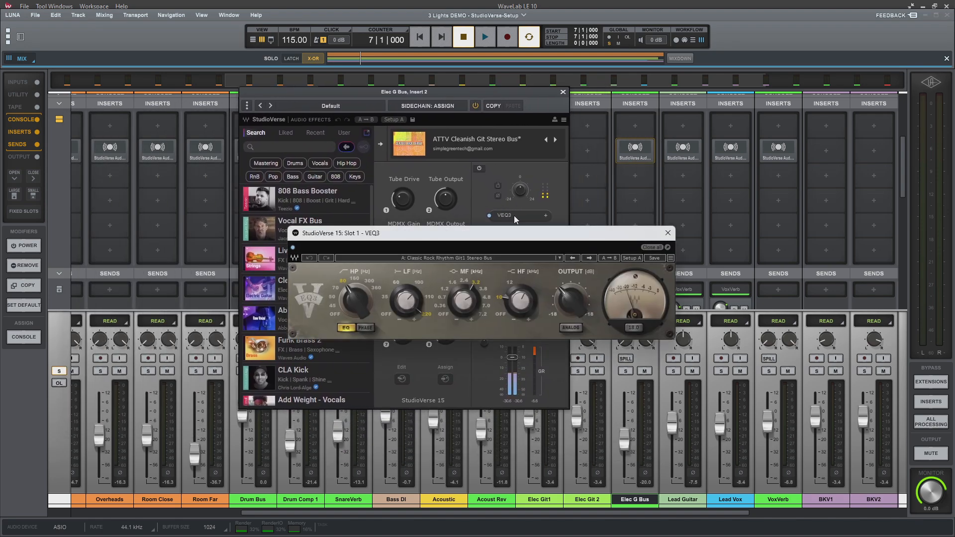
click(667, 233)
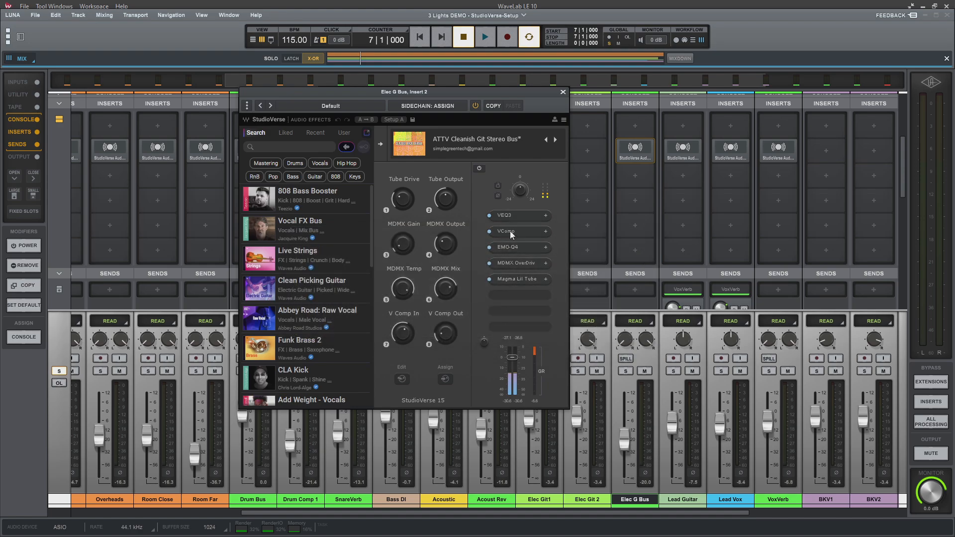
click(510, 232)
click(601, 139)
click(512, 264)
click(593, 127)
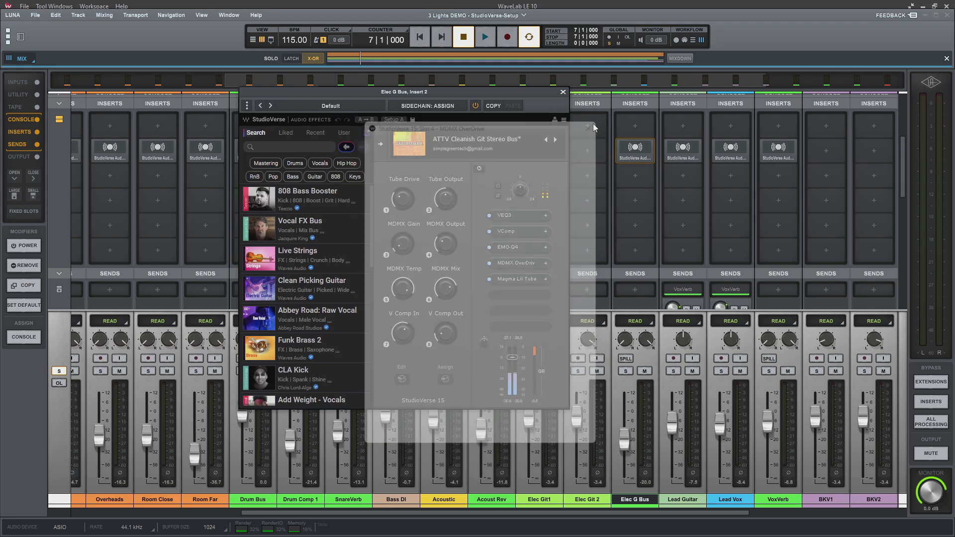
click(516, 279)
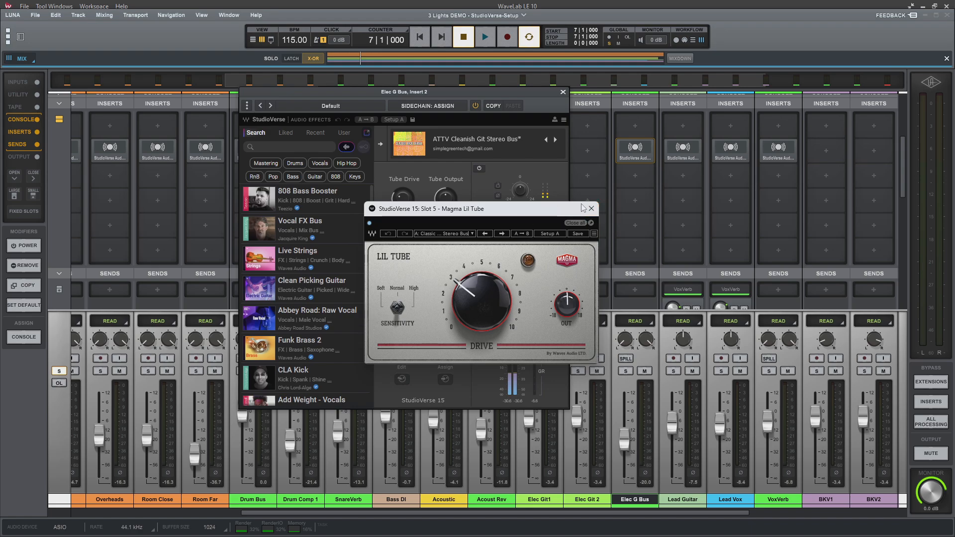
click(591, 209)
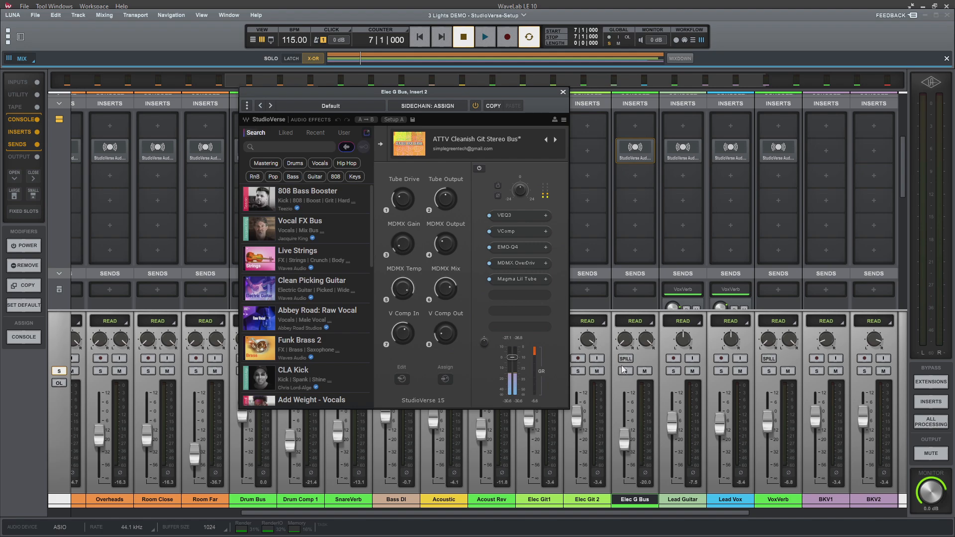
Step: Solo Elec Git1 and Elec Git 2, compare playback with the bus chain bypassed and active, stop and close the chain
click(578, 371)
key(space)
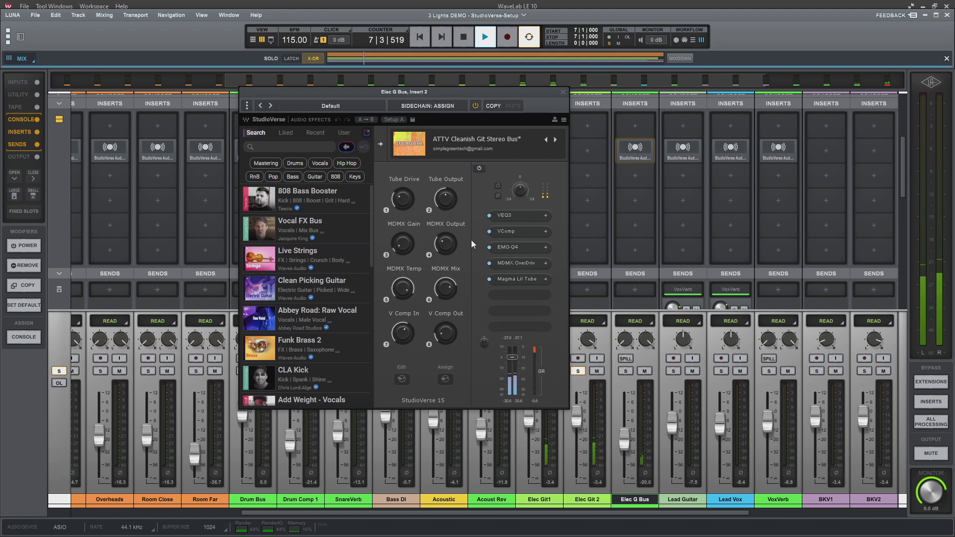
click(475, 106)
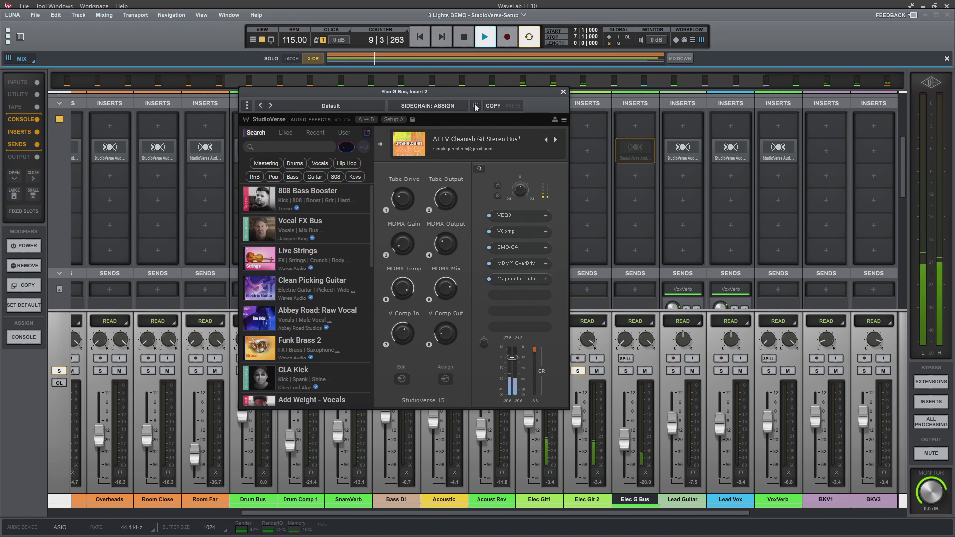
click(476, 106)
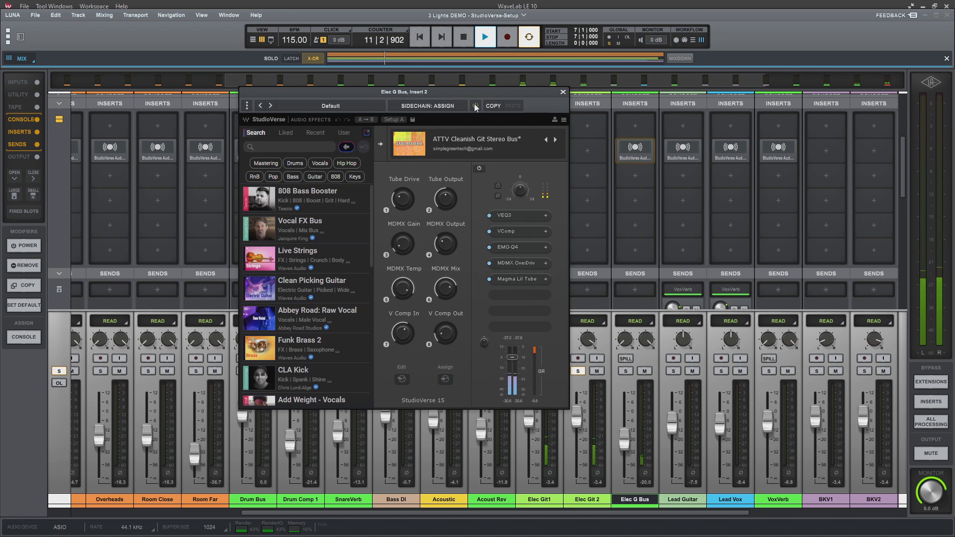
click(476, 106)
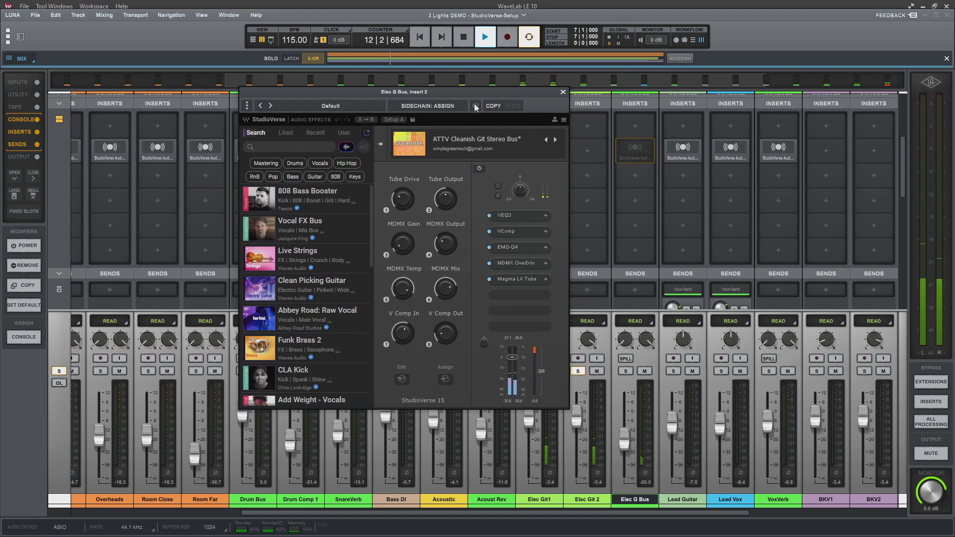
click(475, 106)
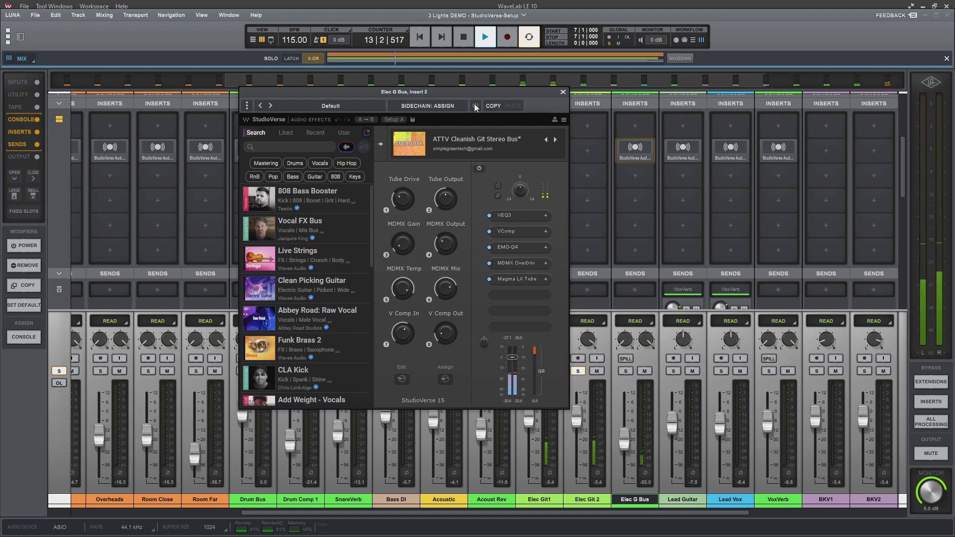
key(space)
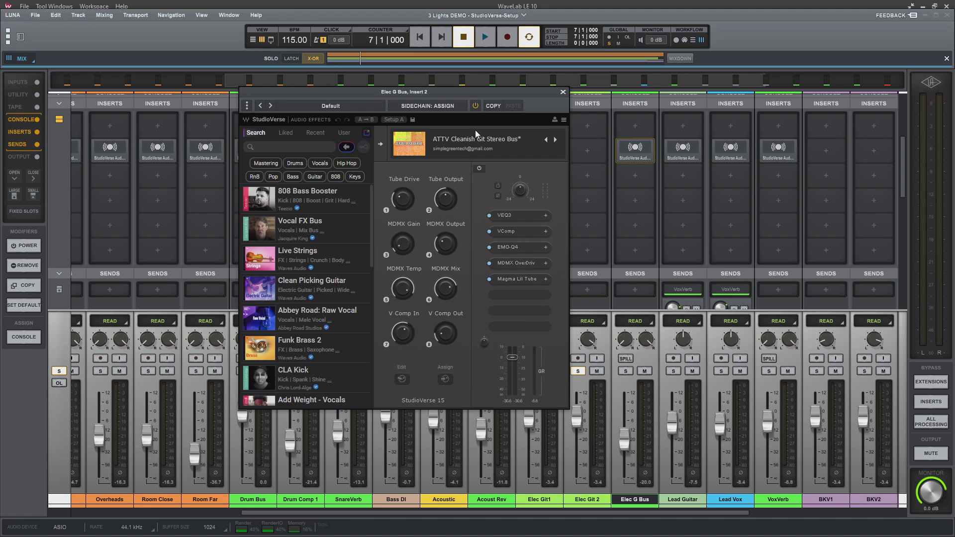
click(563, 92)
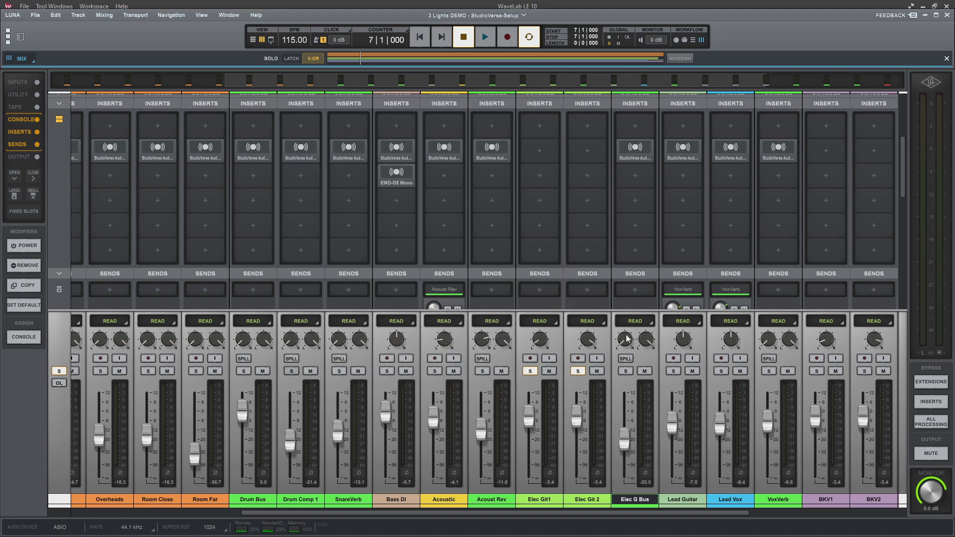
Step: Solo Lead Guitar instead of the electric guitars and examine VEQ3, VComp and Magma Lil Tube in its StudioVerse chain during playback
click(571, 369)
click(674, 371)
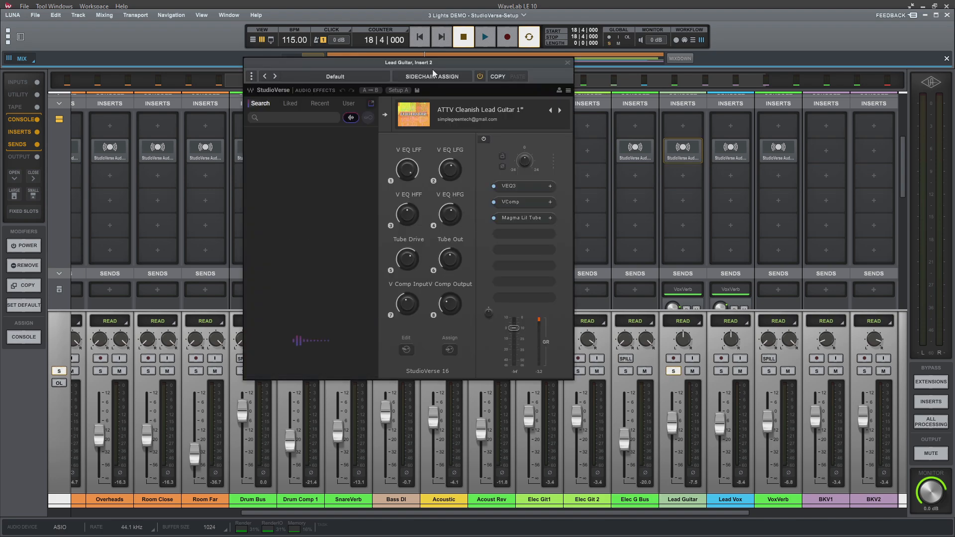
drag(436, 62, 464, 136)
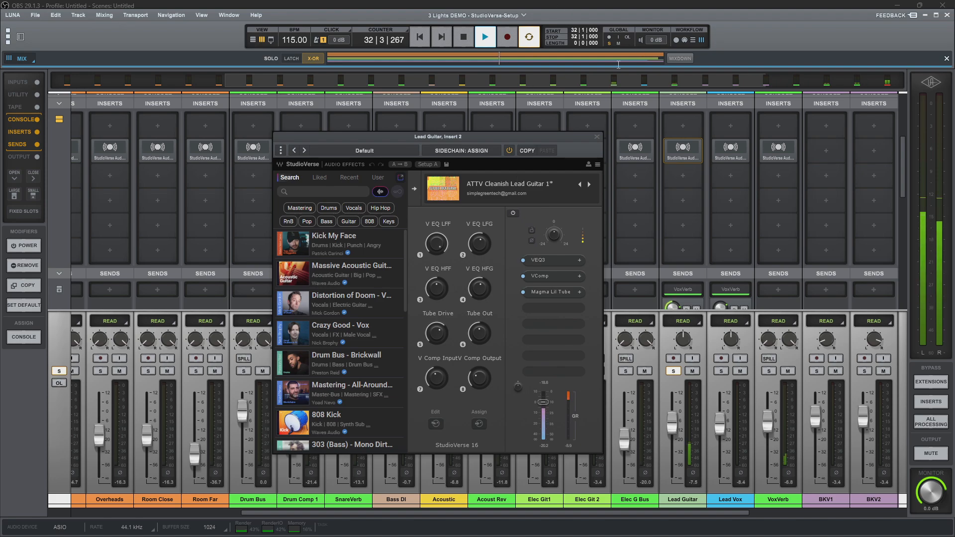
click(548, 258)
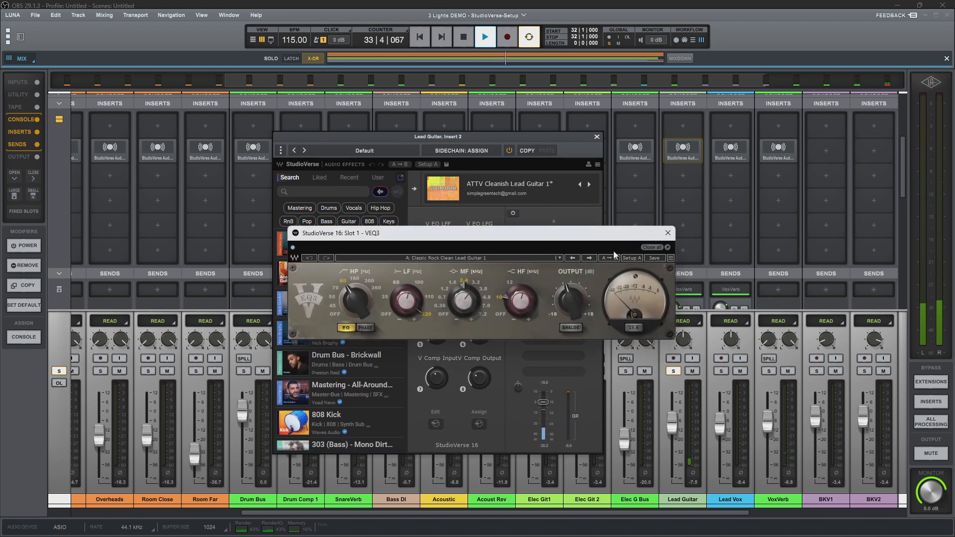
click(668, 233)
click(552, 277)
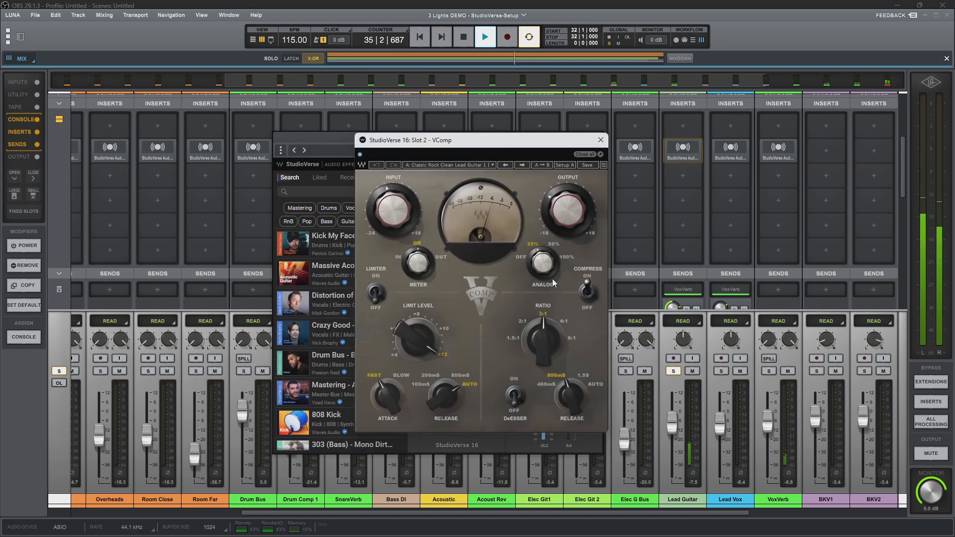
click(600, 140)
click(551, 291)
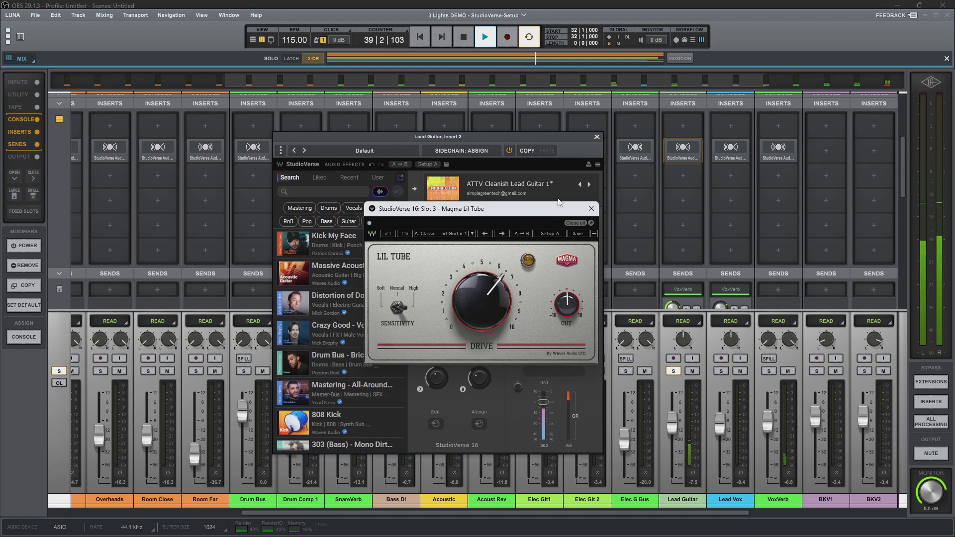
click(590, 208)
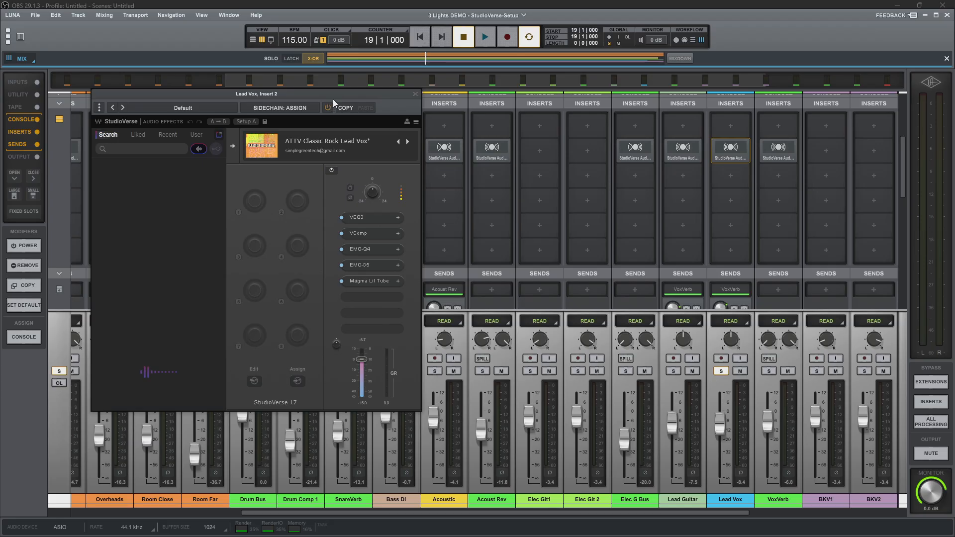
Step: Examine VEQ3, VComp, EMO-Q4, the EMO-D5 gate and Magma Lil Tube in the Lead Vox StudioVerse chain
drag(333, 99, 587, 127)
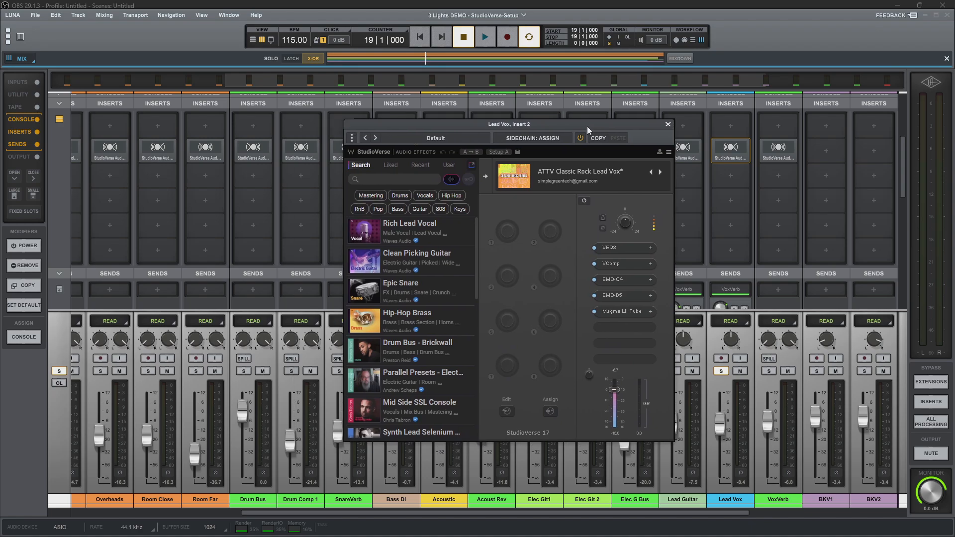
click(633, 252)
click(668, 233)
click(635, 262)
click(603, 137)
click(623, 277)
click(672, 130)
click(630, 293)
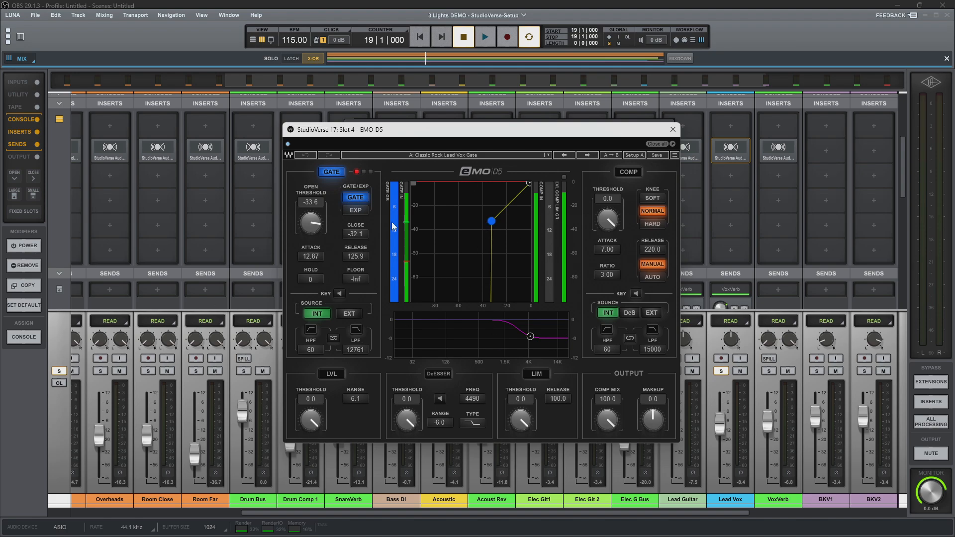
click(661, 143)
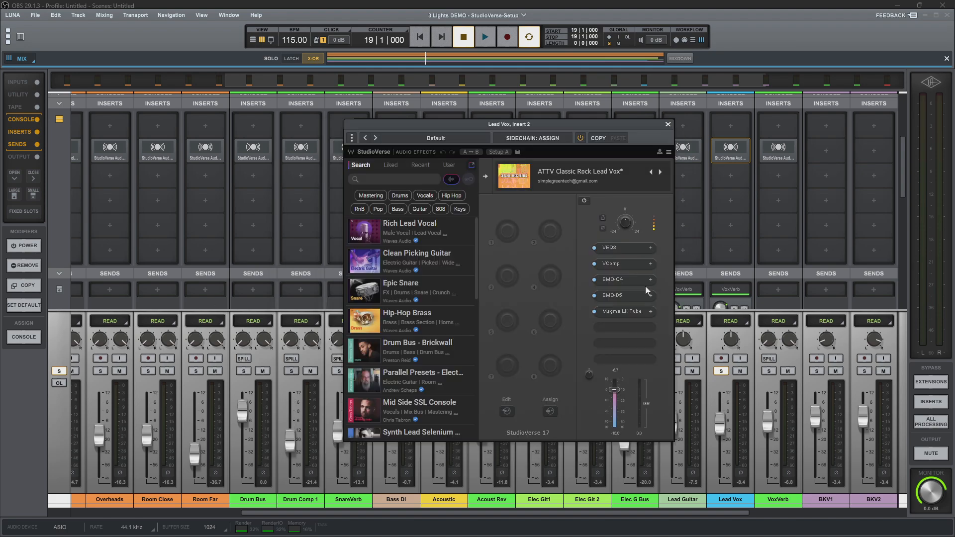
click(621, 312)
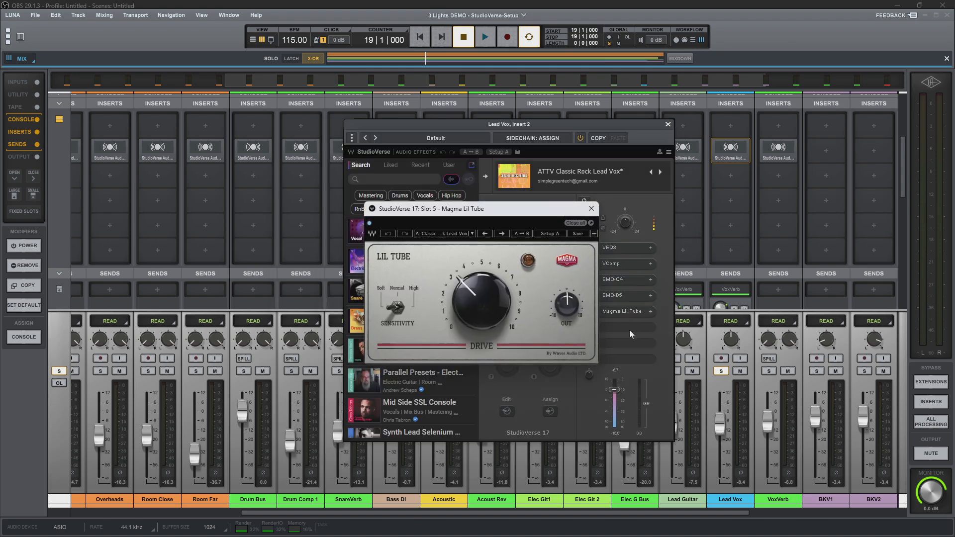
click(591, 209)
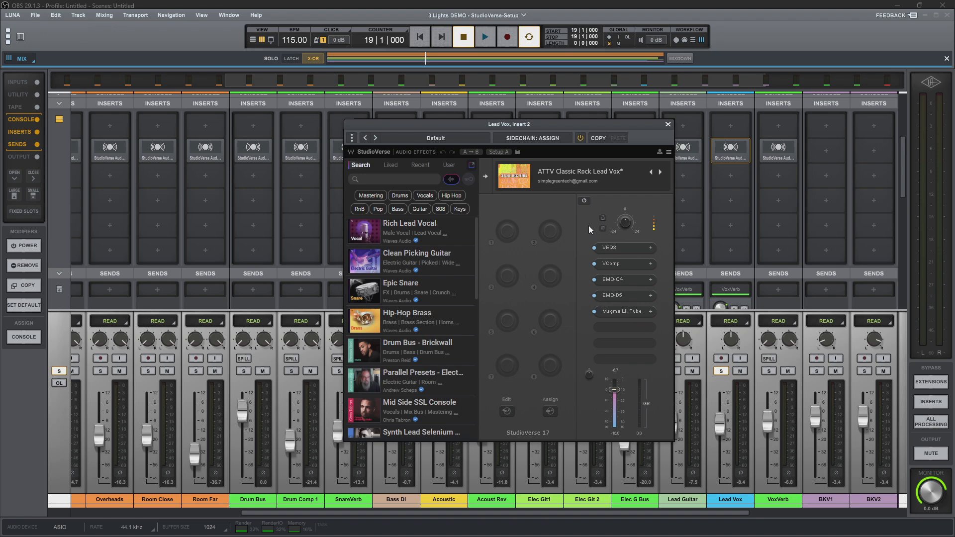
Step: Play the soloed lead vocal and listen to it with Magma Lil Tube active and bypassed
key(space)
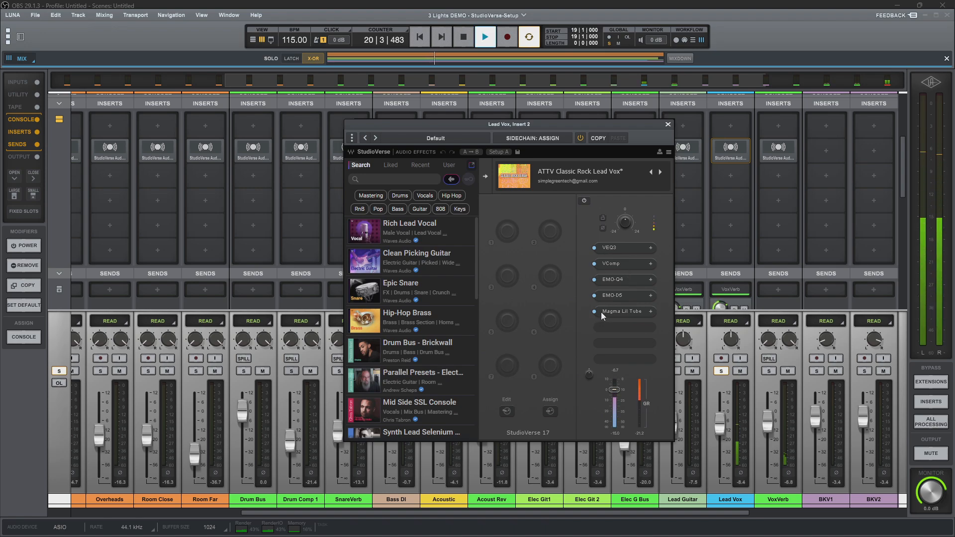
click(601, 312)
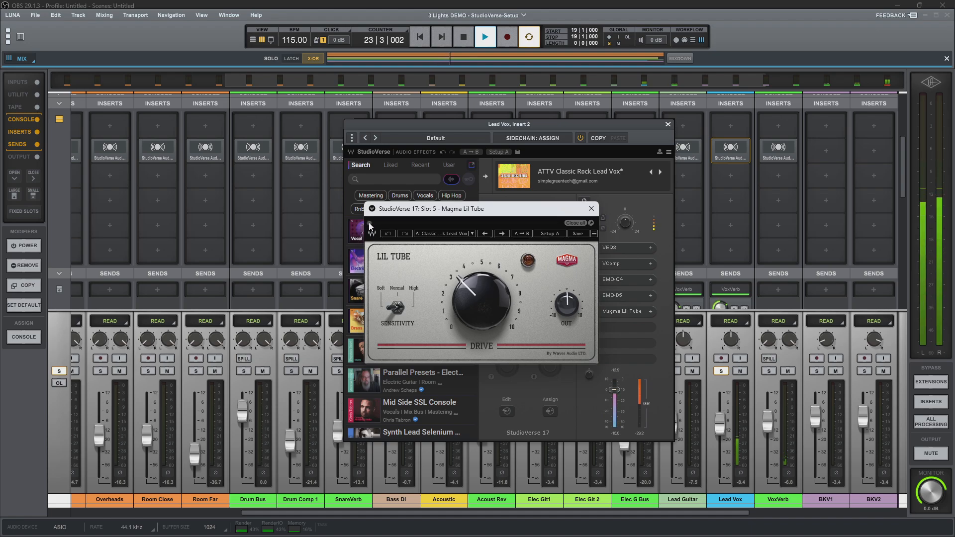
click(588, 204)
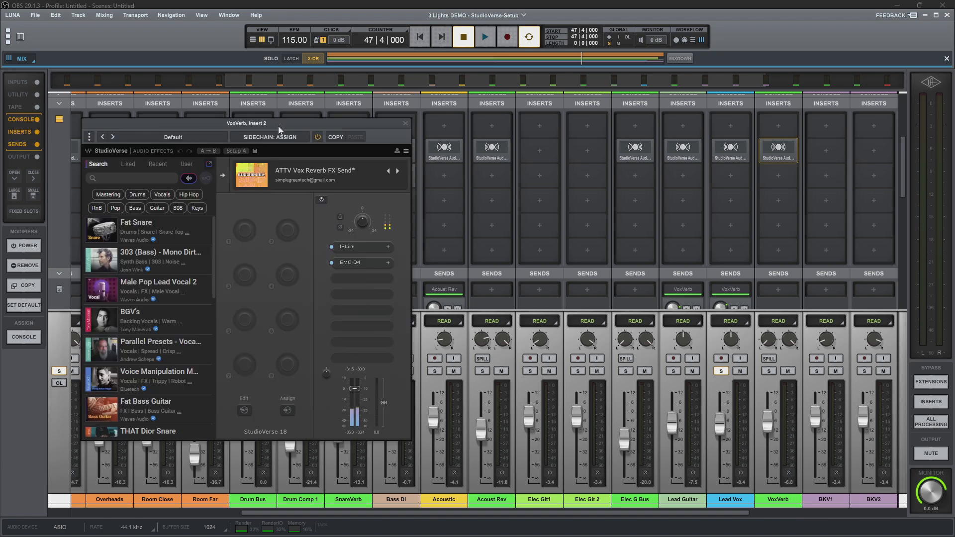
Step: Examine the IRLive reverb and the EMO-Q4 equalizer in the VoxVerb channel's StudioVerse chain
drag(278, 126, 530, 107)
click(613, 227)
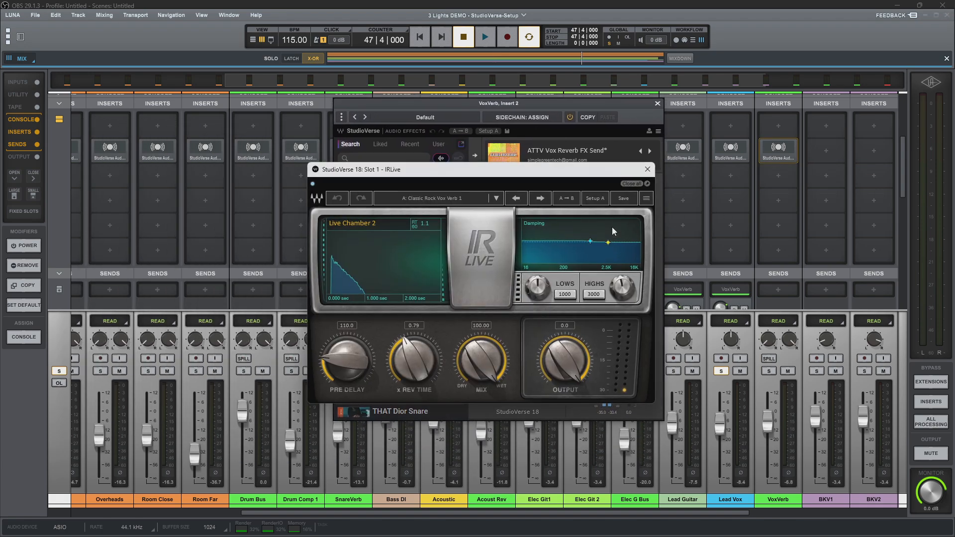
click(646, 170)
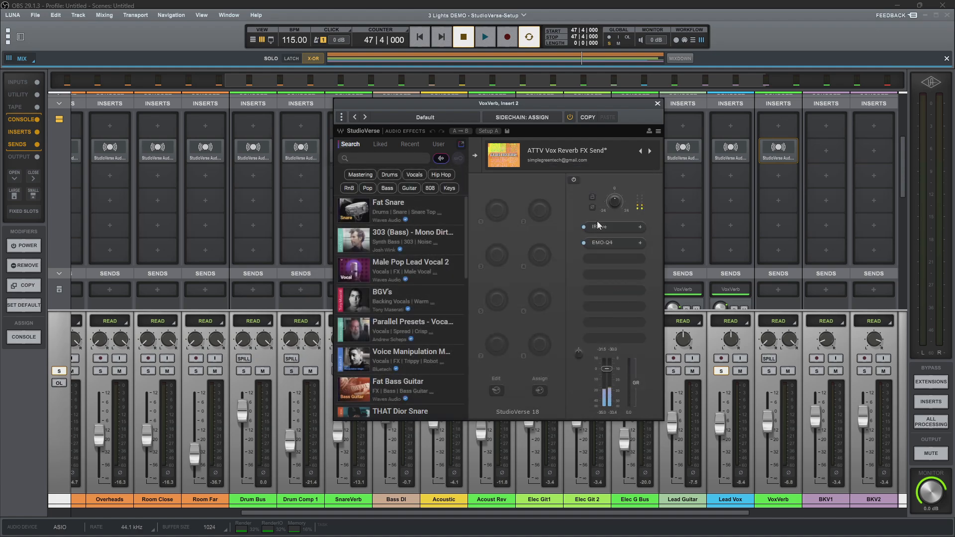
click(597, 242)
click(667, 133)
Step: Play the soloed lead vocal with its VoxVerb reverb, stop playback and close the VoxVerb chain
key(space)
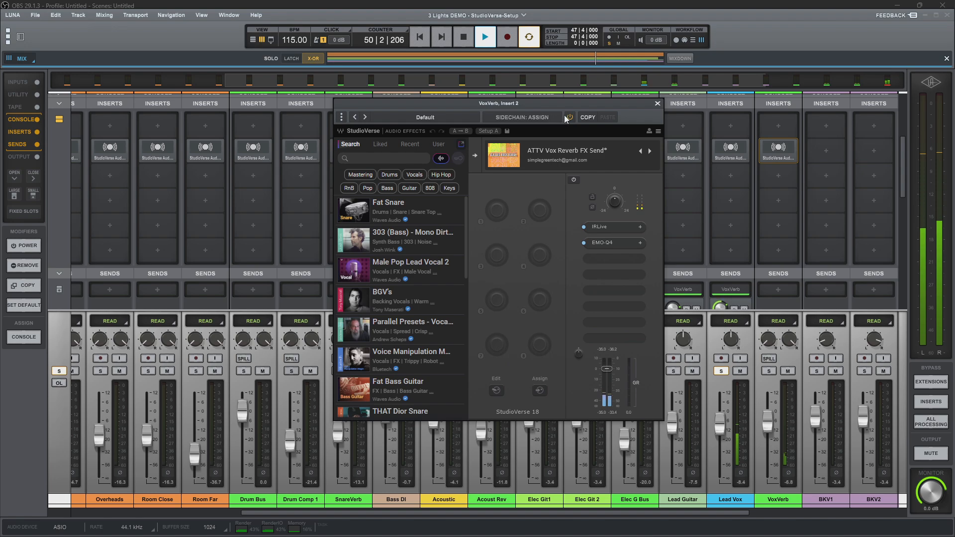
key(space)
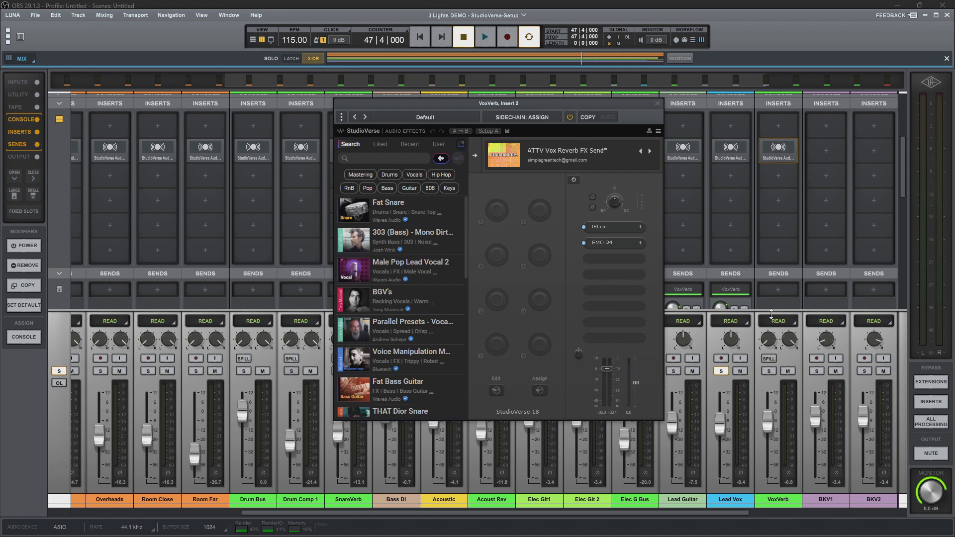
click(654, 104)
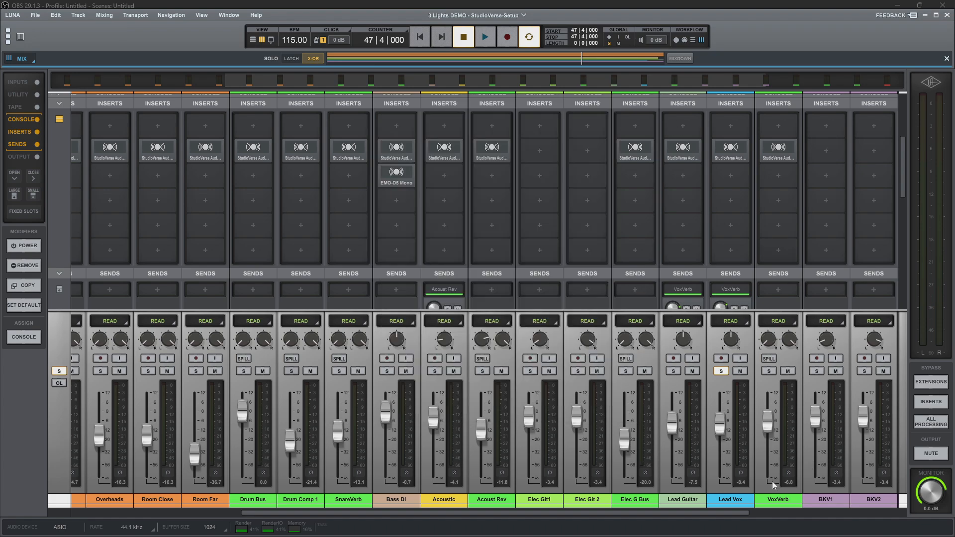
Step: View the BKV Bus StudioVerse chain, close it, and play the backing vocals with BKV1, BKV2 and BKV3 soloed
drag(732, 514, 894, 534)
click(731, 150)
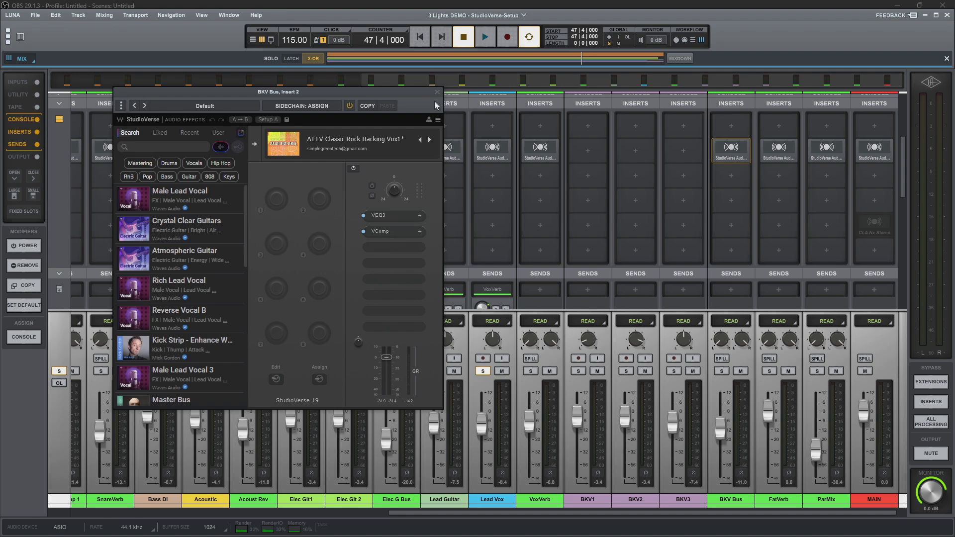
key(ctrl+equal)
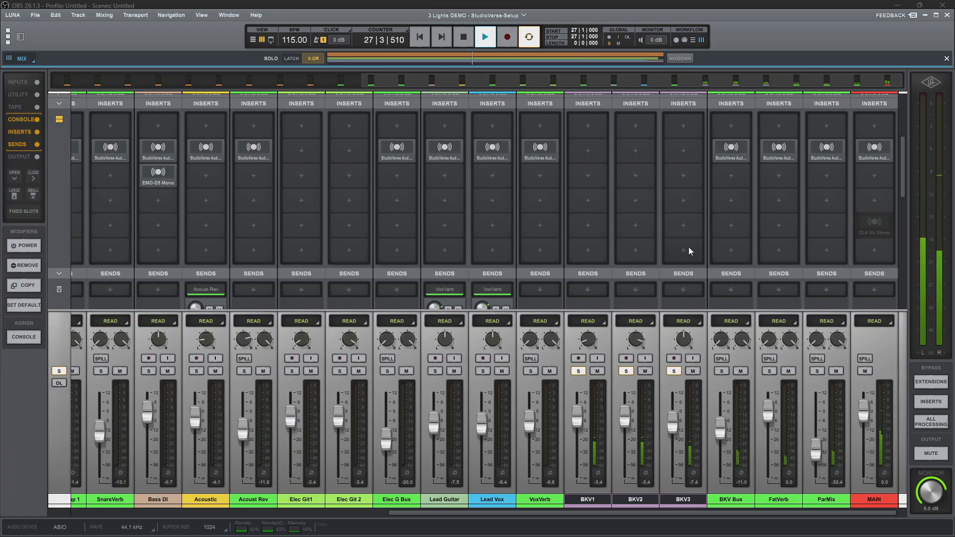
Step: Listen to the soloed backing vocals with the BKV Bus StudioVerse chain bypassed and active, and close the chain
click(730, 149)
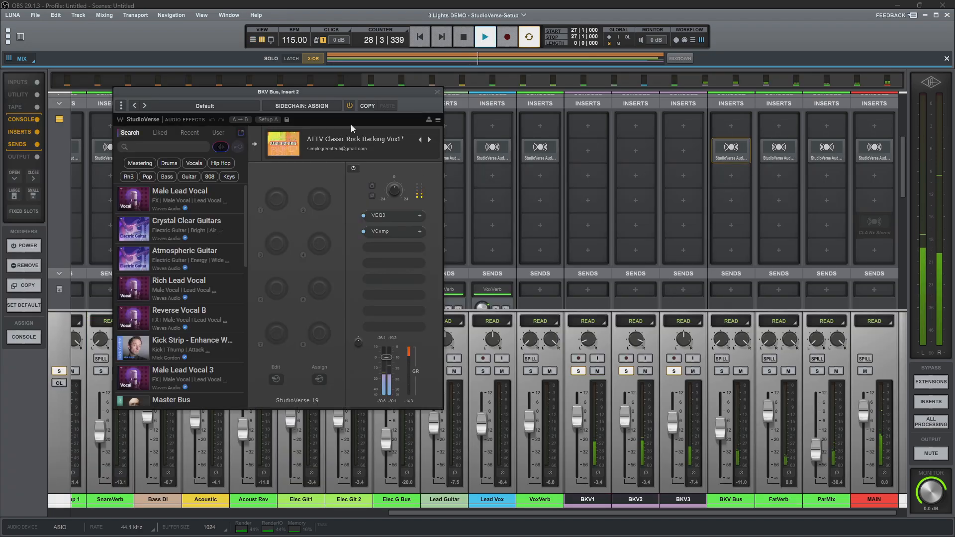
click(351, 105)
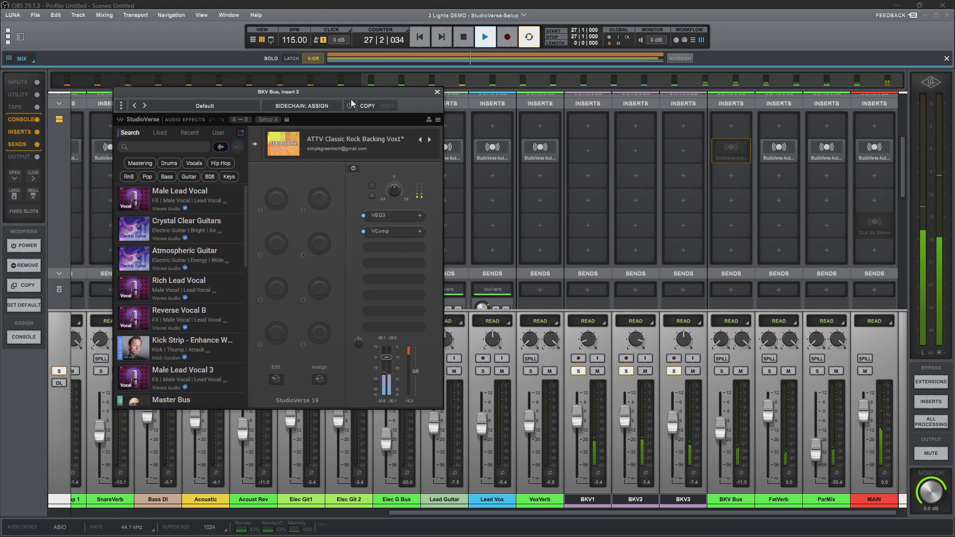
click(350, 106)
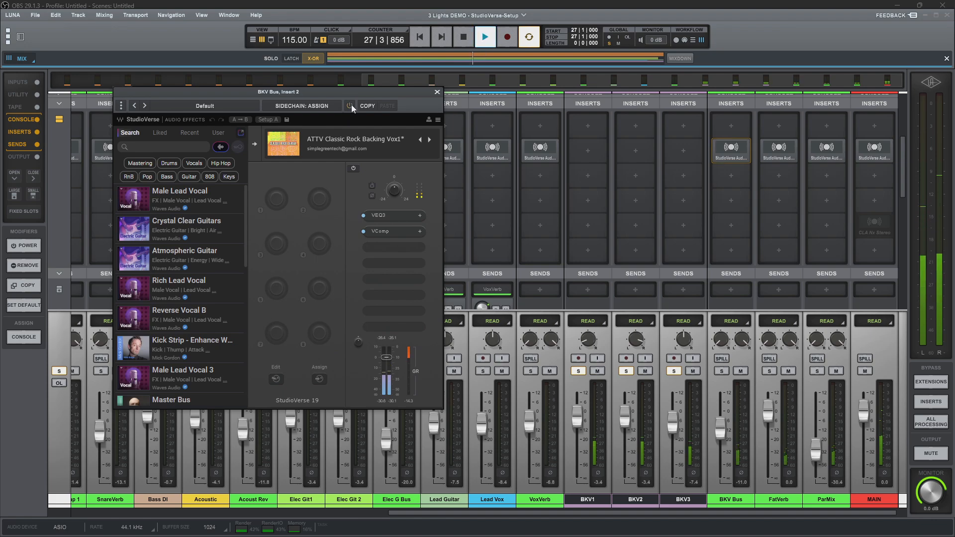
click(437, 91)
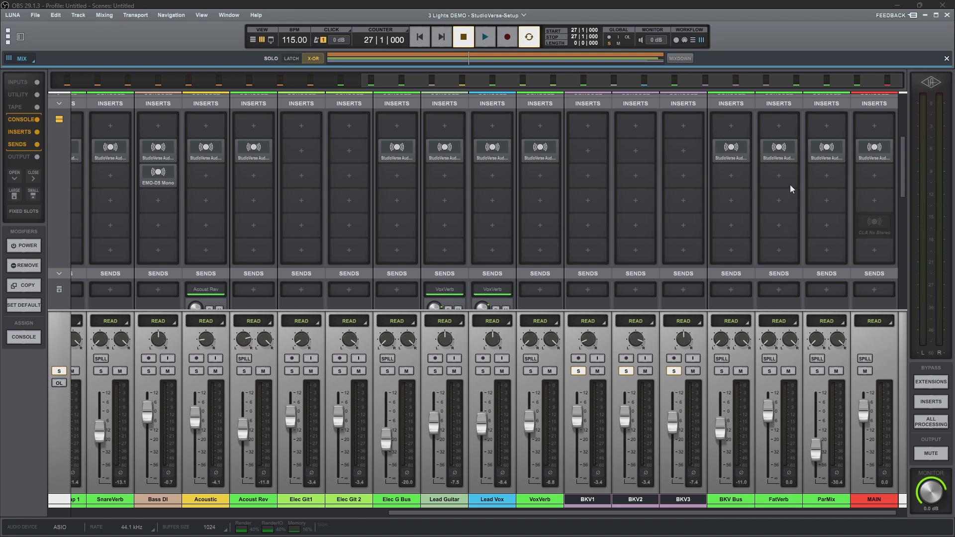
Step: Examine the IRLive reverb and the EMO-Q4 equalizer in the FatVerb channel's StudioVerse chain
click(781, 147)
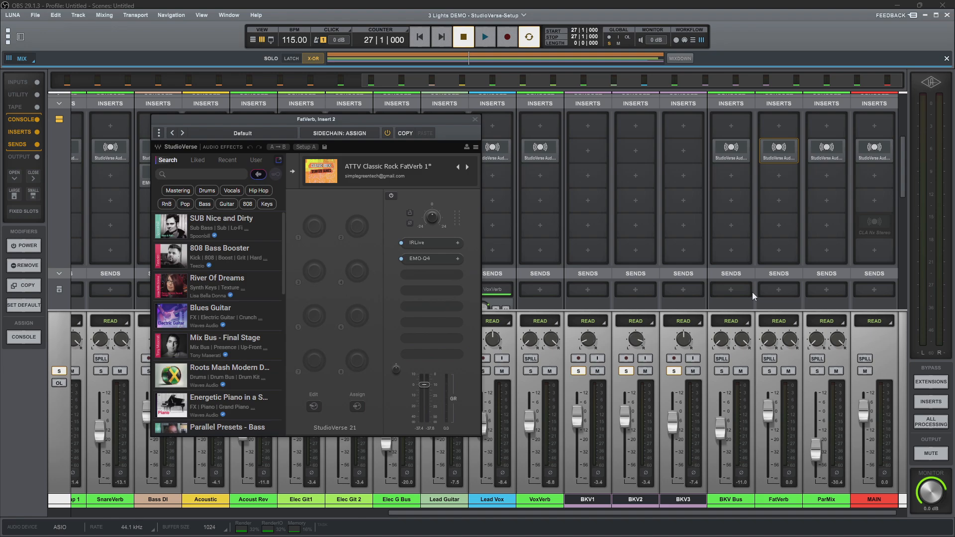
click(426, 241)
click(647, 170)
click(438, 259)
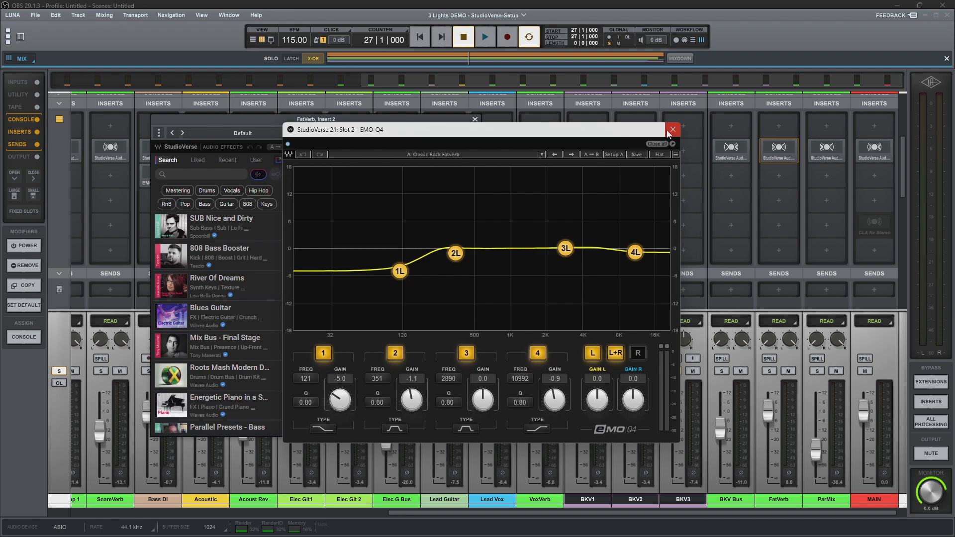
click(672, 130)
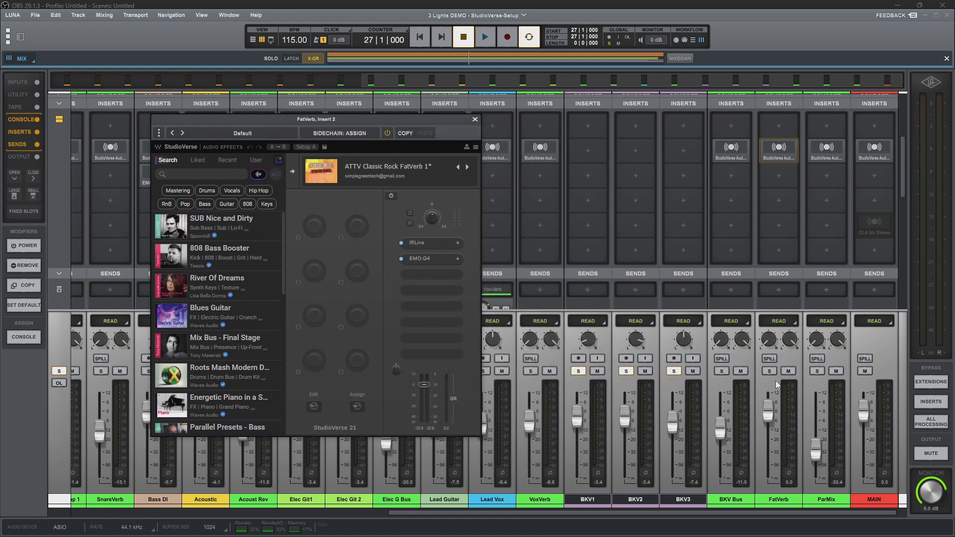
Step: Play the full mix, compare it with the FatVerb channel muted and unmuted several times, and stop playback
key(space)
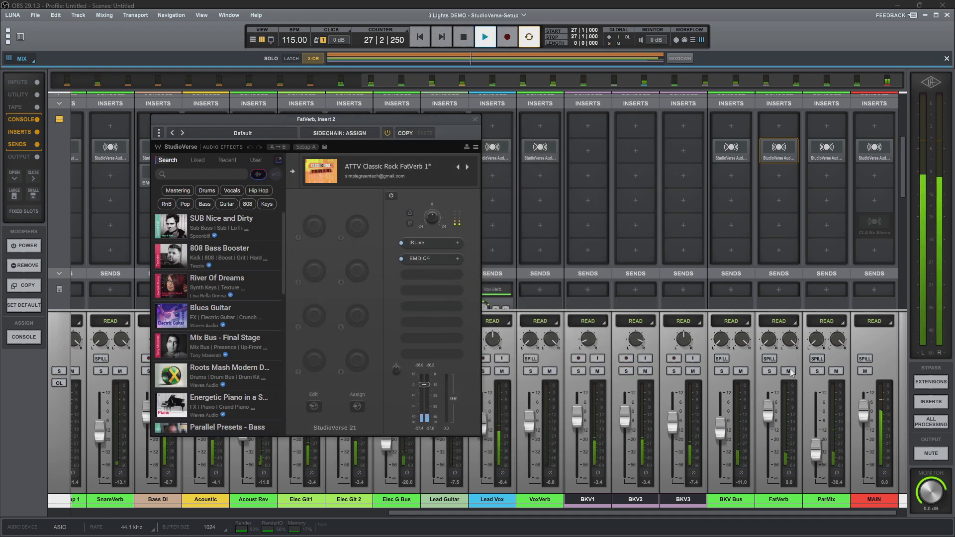
click(788, 372)
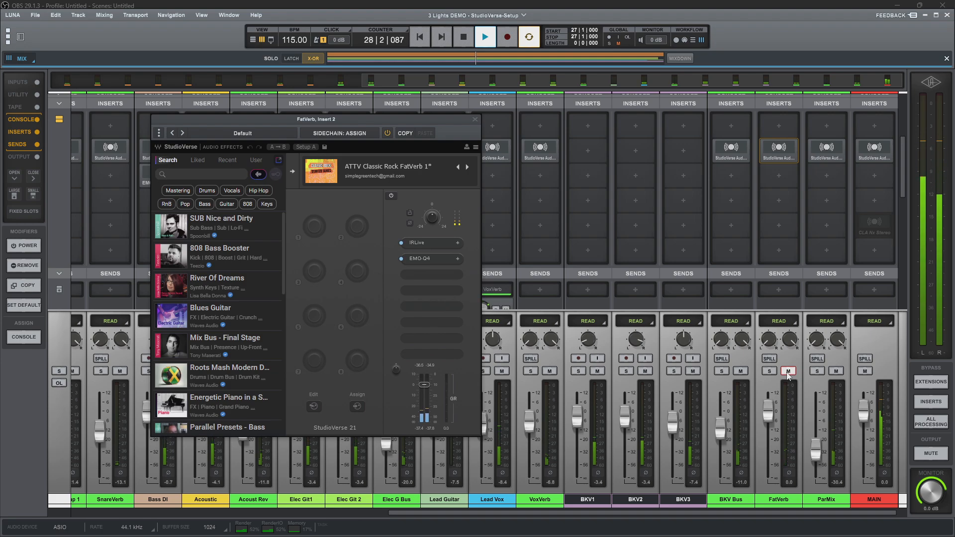
click(788, 372)
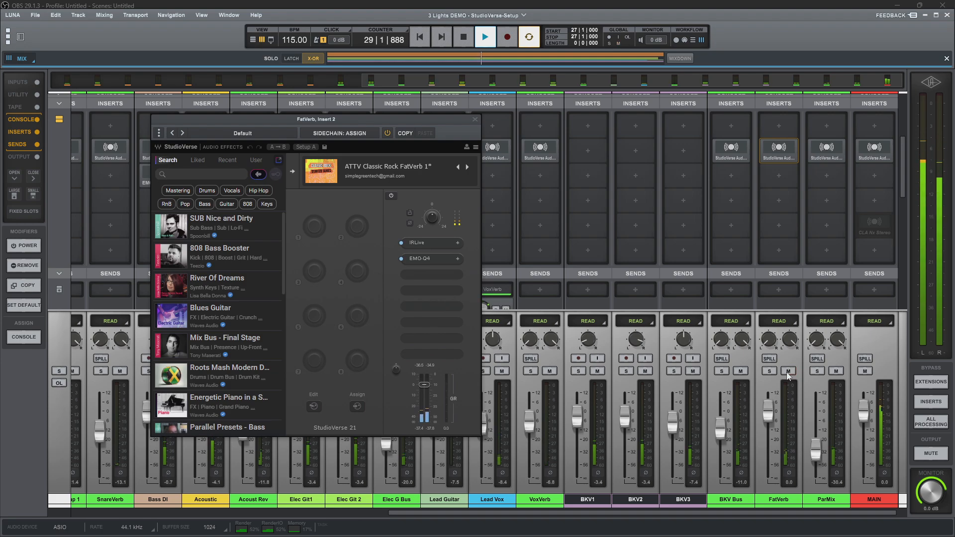
click(788, 373)
click(788, 372)
click(787, 372)
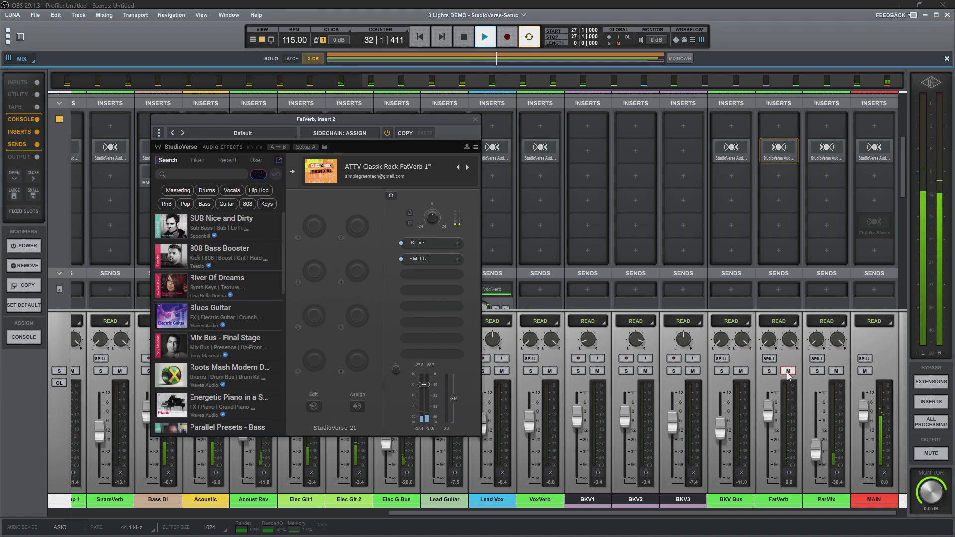
click(788, 372)
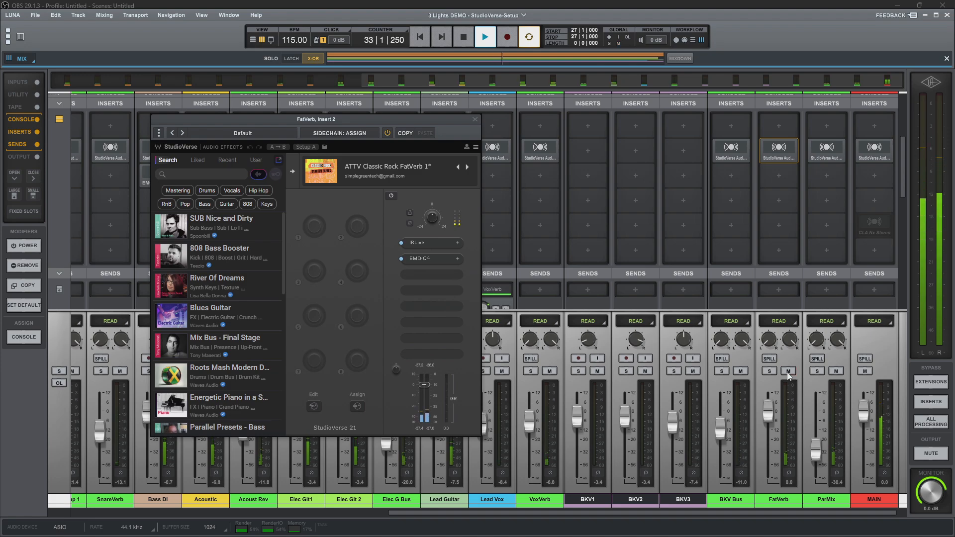
click(788, 372)
click(787, 372)
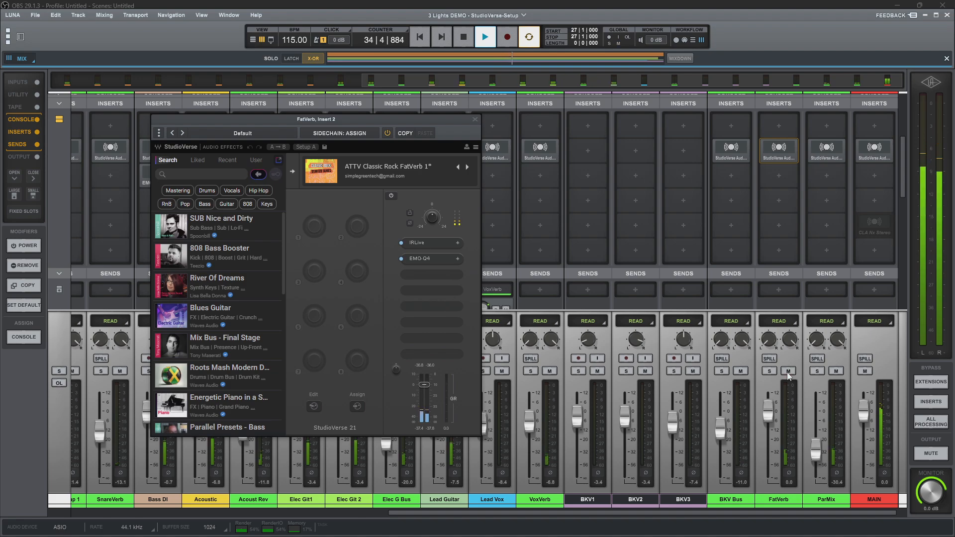
key(space)
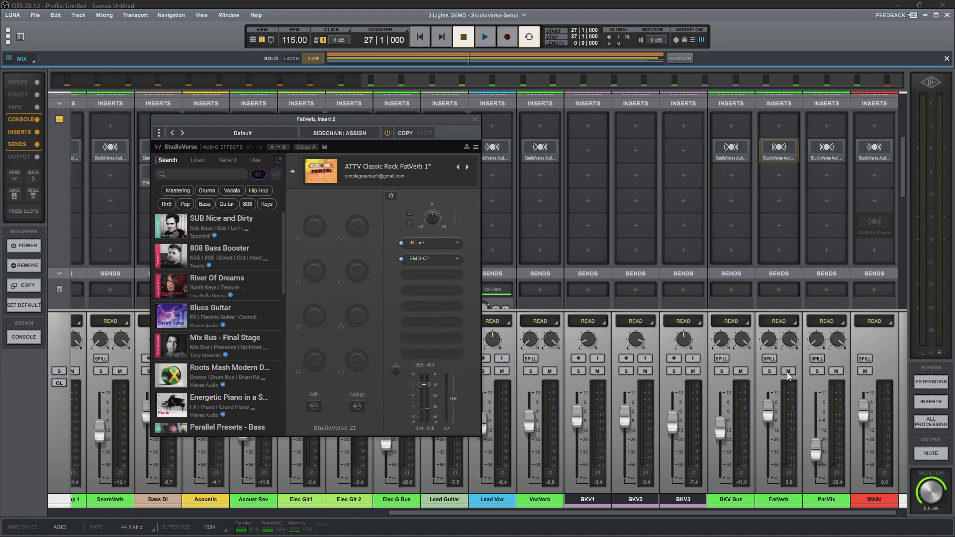
Step: Examine the VComp compressor and the EMO-Q4 equalizer in the ParMix channel's StudioVerse chain
click(835, 504)
mouse_move(830, 157)
click(827, 156)
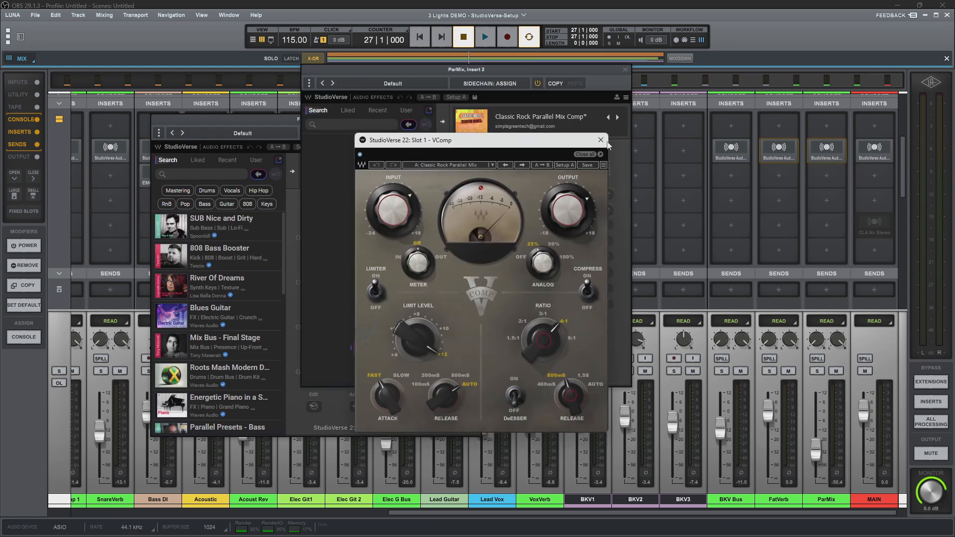
click(579, 207)
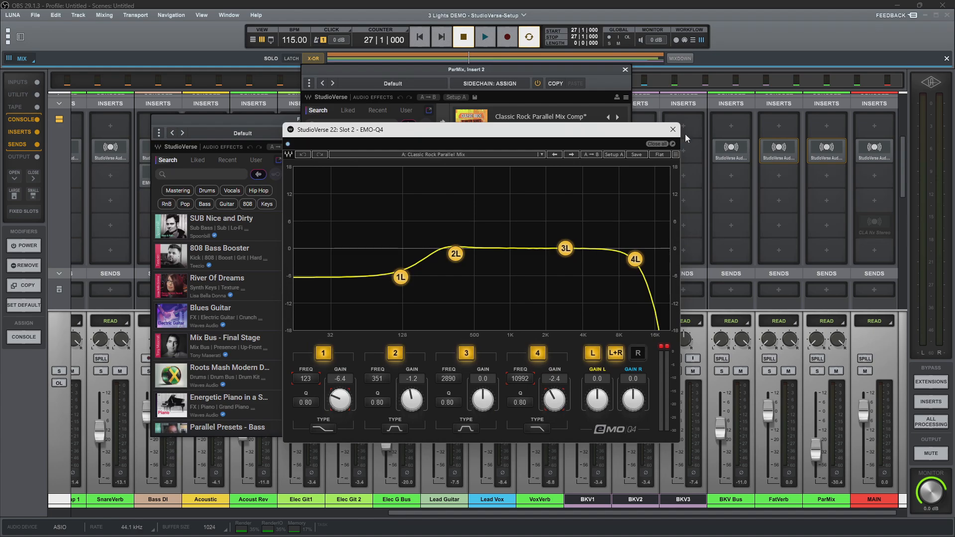
click(674, 130)
click(577, 192)
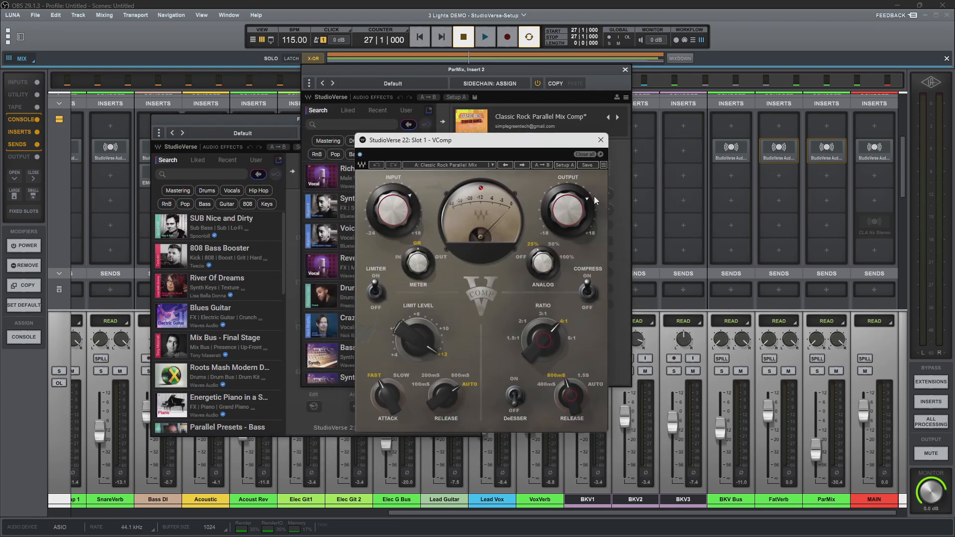
Step: Play the full mix and compare it with the ParMix parallel compression channel muted and unmuted
key(space)
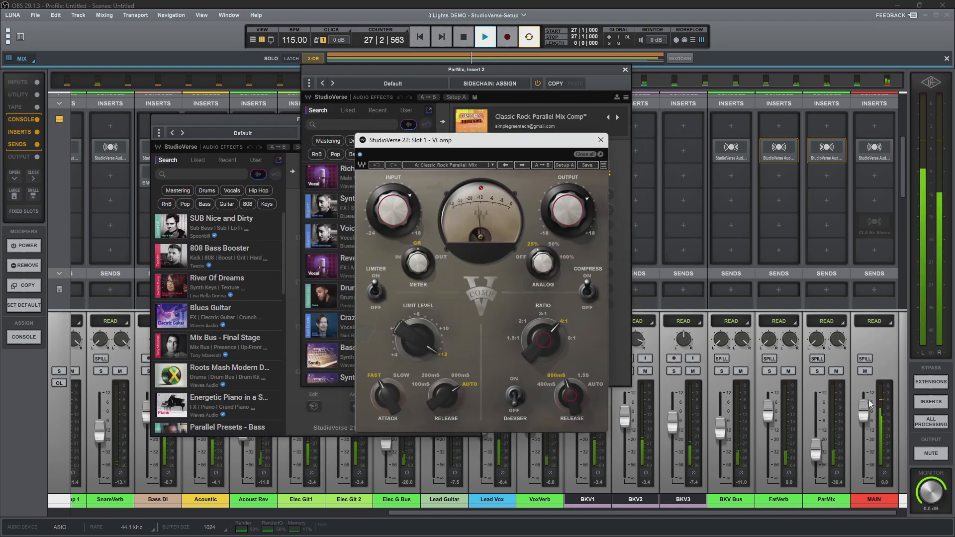
click(837, 371)
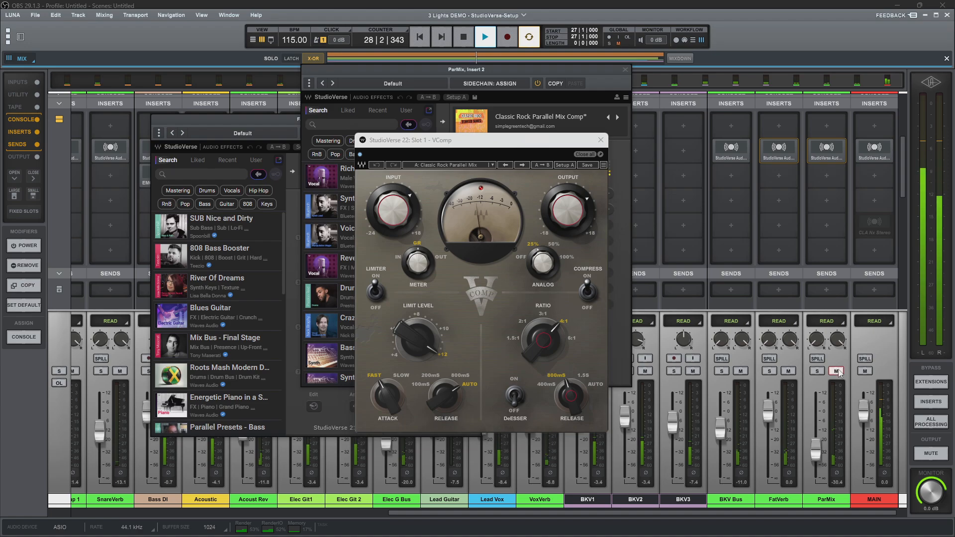
click(837, 371)
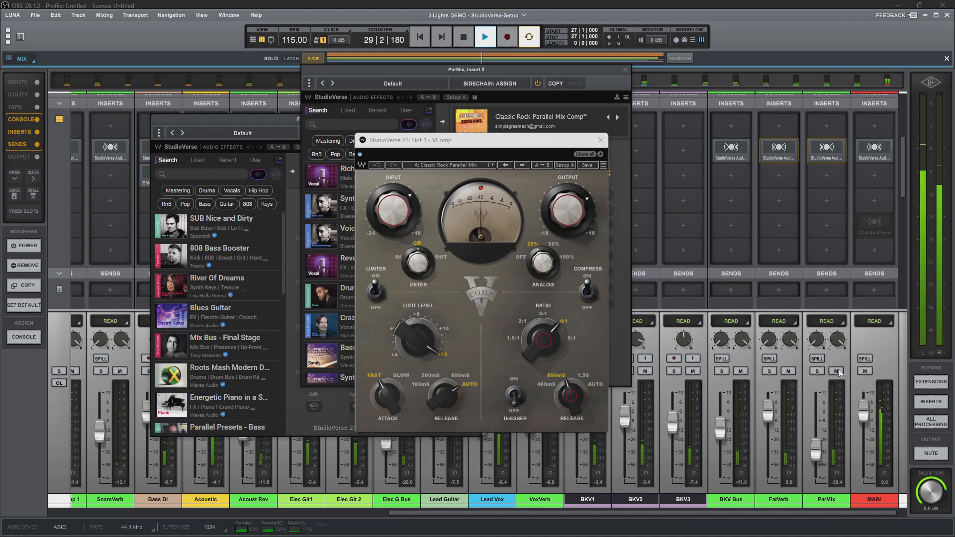
click(837, 372)
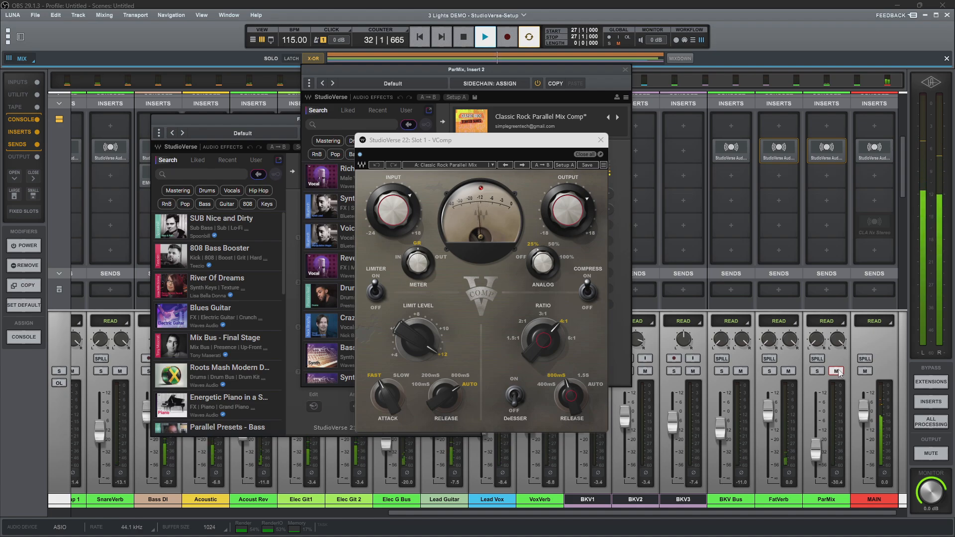
click(837, 372)
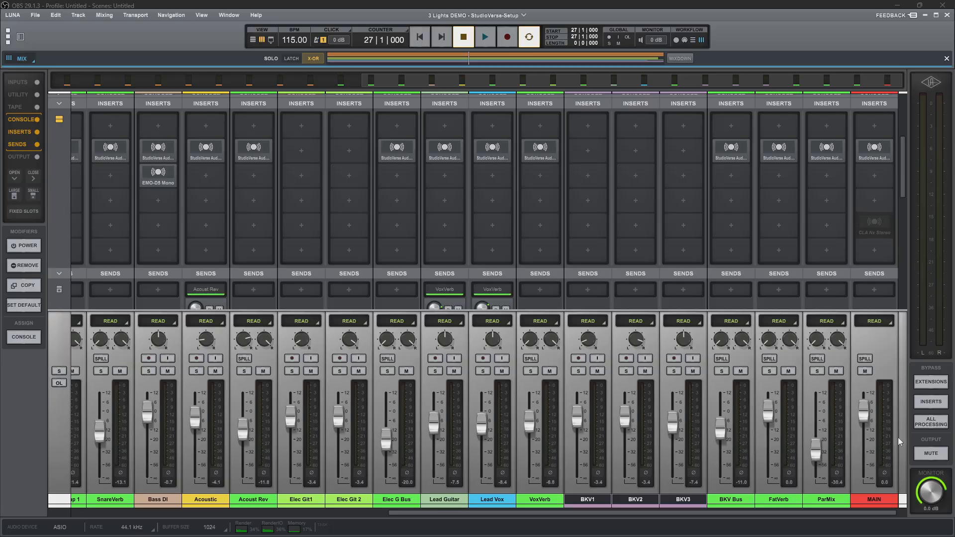
Step: Examine the VEQ3, VComp, Magma Lil Tube and L1 limiter settings in the MAIN channel's StudioVerse chain
click(874, 152)
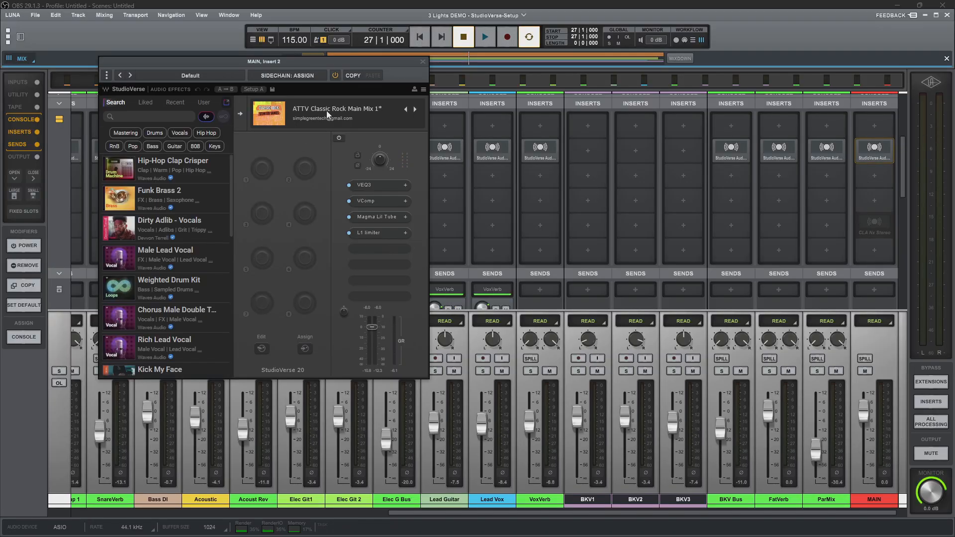
click(379, 184)
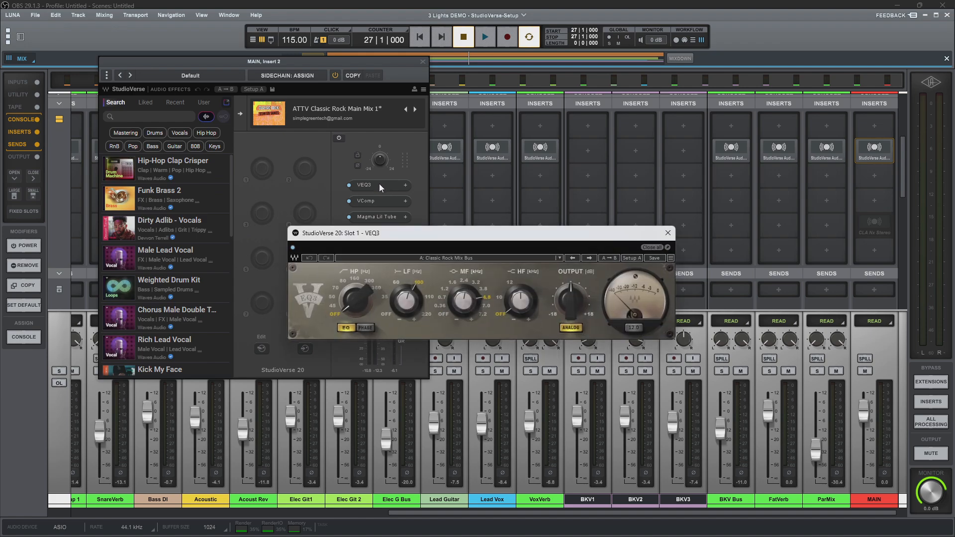
click(380, 201)
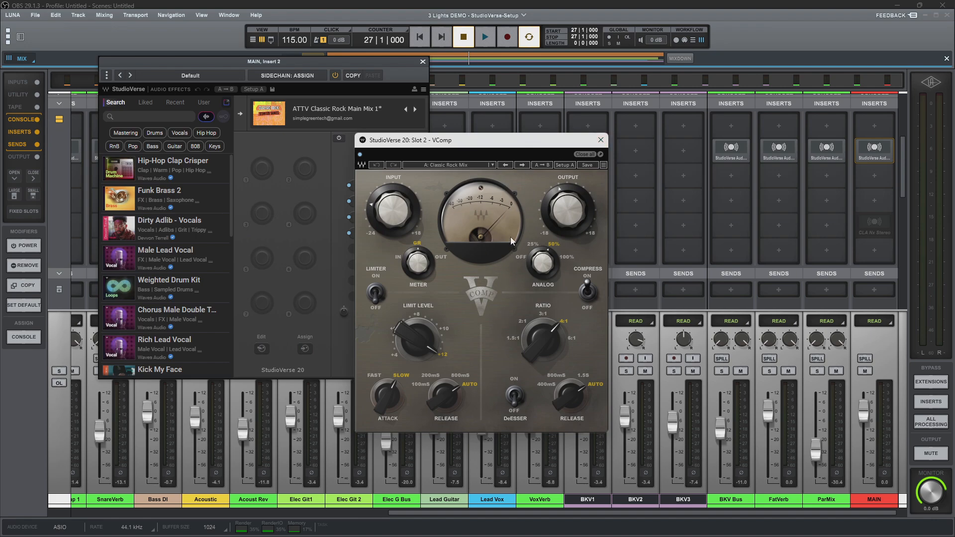
click(601, 140)
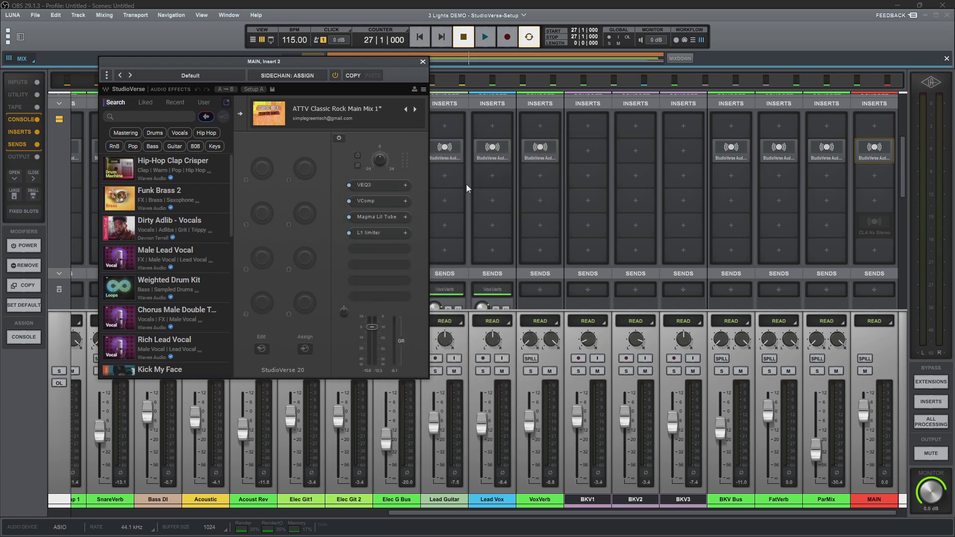
click(393, 219)
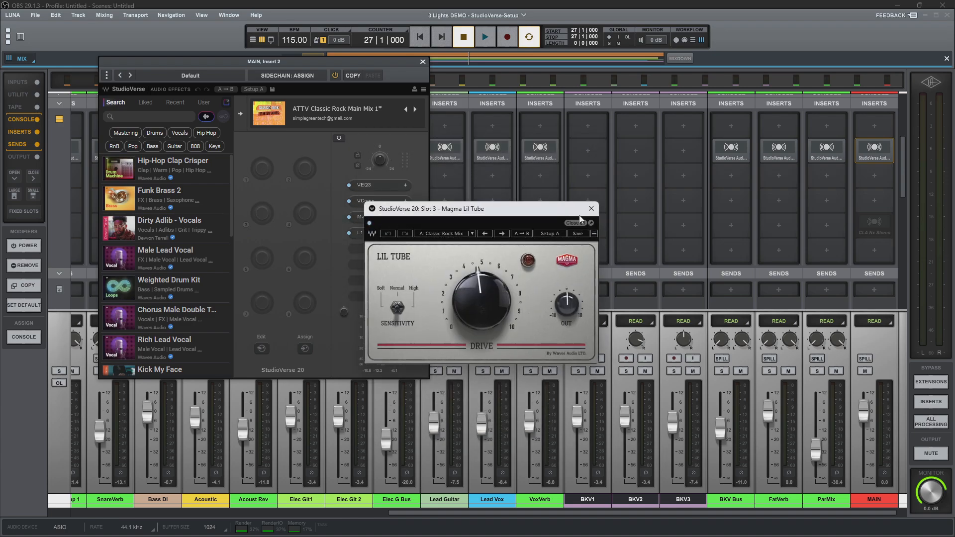
click(591, 210)
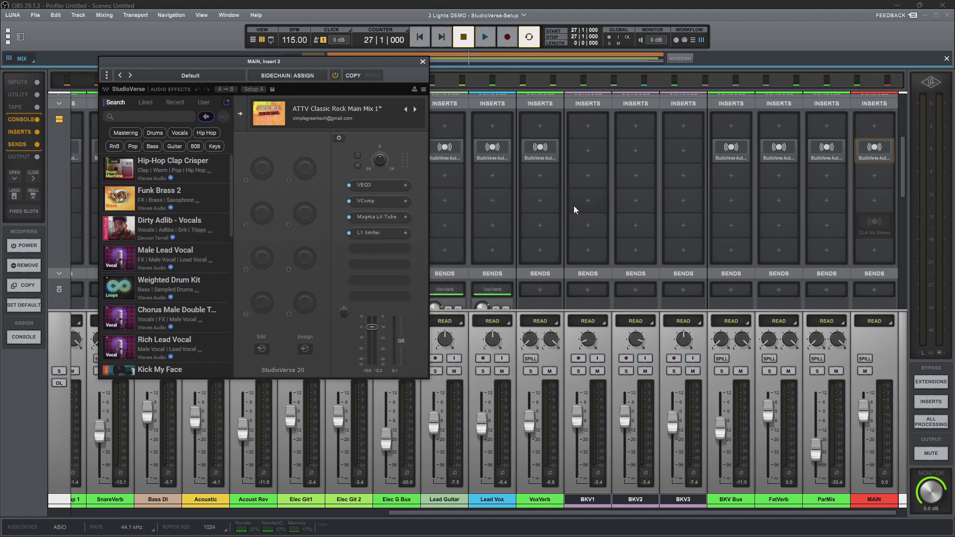
click(380, 234)
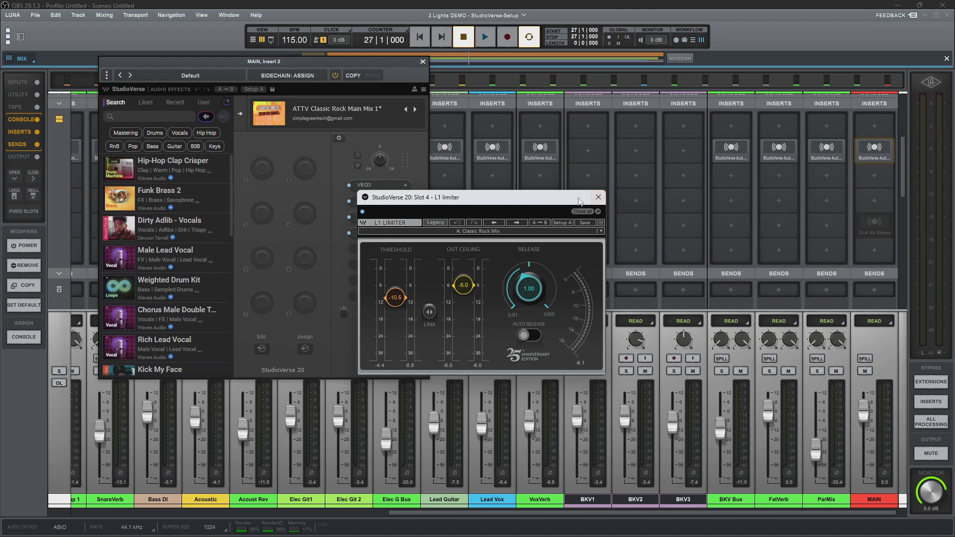
click(377, 187)
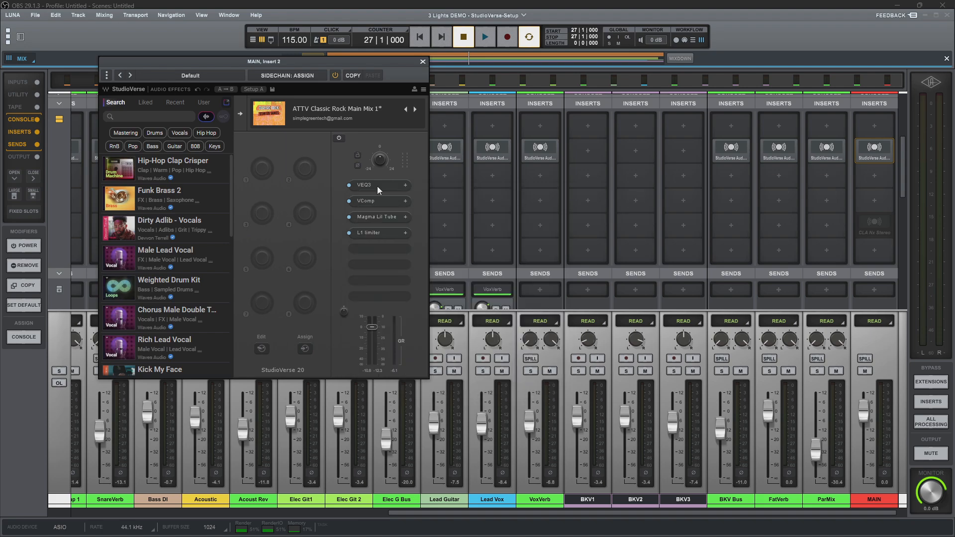
Step: Play the full mix and compare it with the whole MAIN StudioVerse chain bypassed and active
key(space)
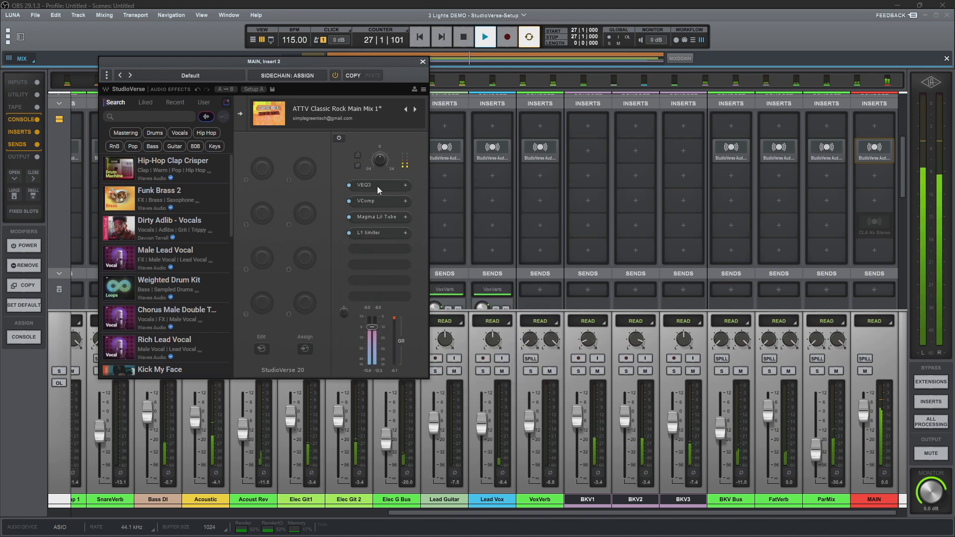
click(333, 76)
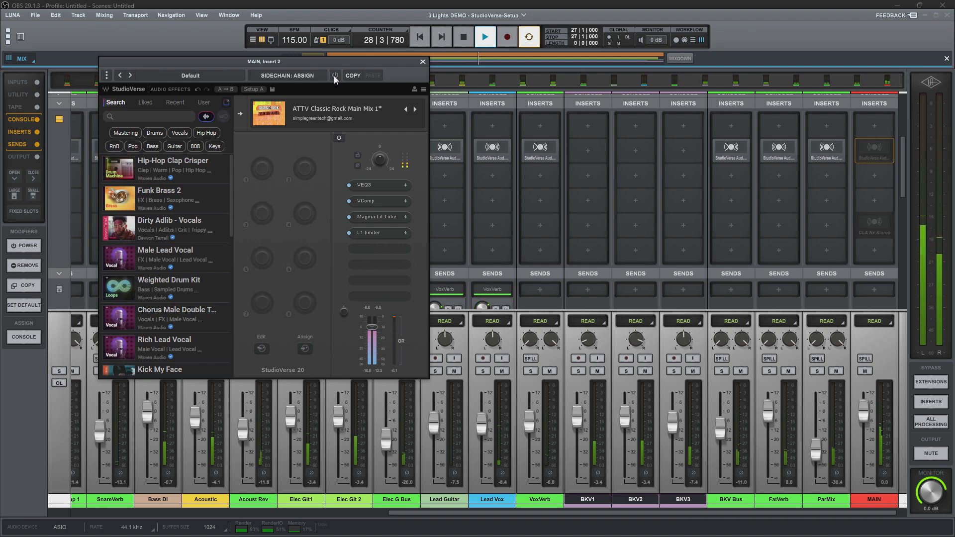
click(333, 76)
Step: Compare the playing mix with the MAIN chain's VEQ3 equalizer bypassed and active, and close the equalizer
click(368, 186)
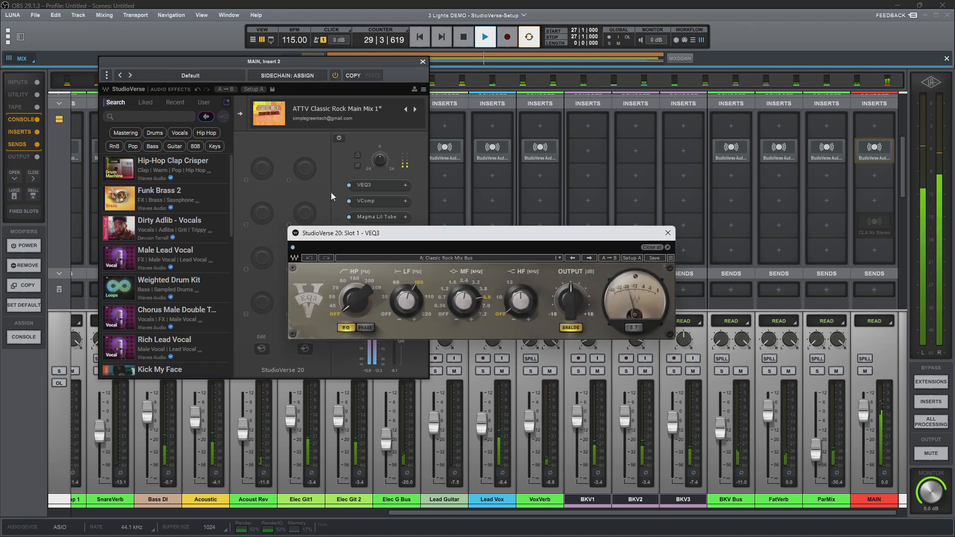
click(293, 248)
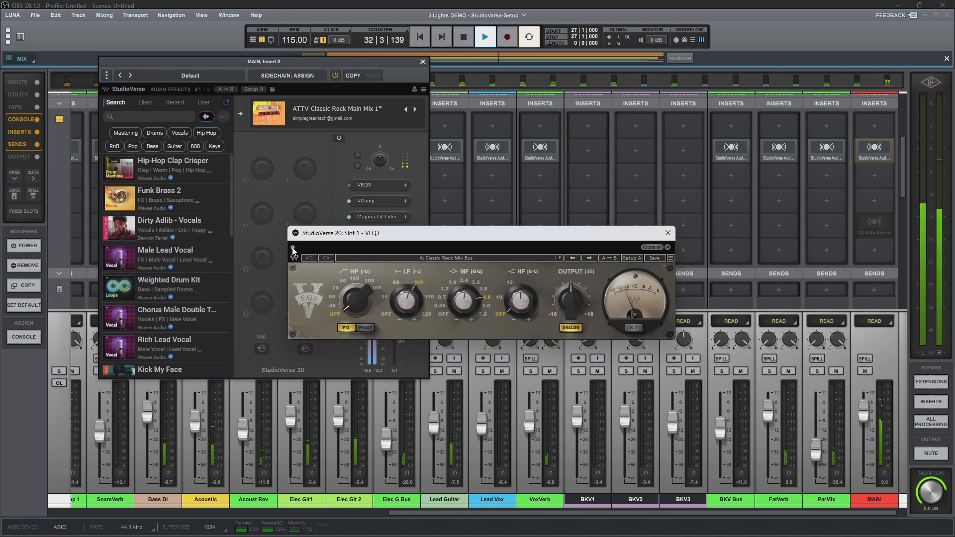
click(668, 233)
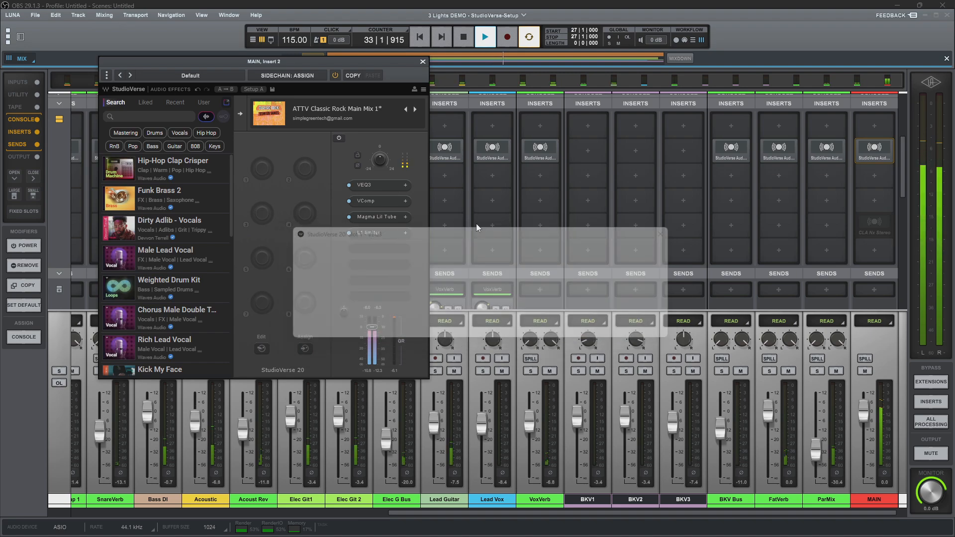
Step: View the MAIN chain's VComp compressor while the mix plays, close it, and stop playback
click(371, 202)
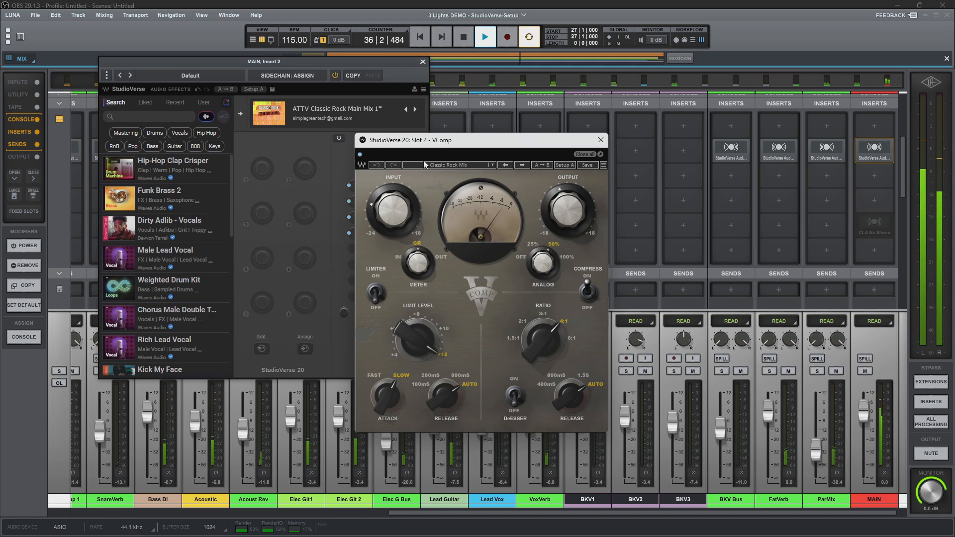
click(600, 139)
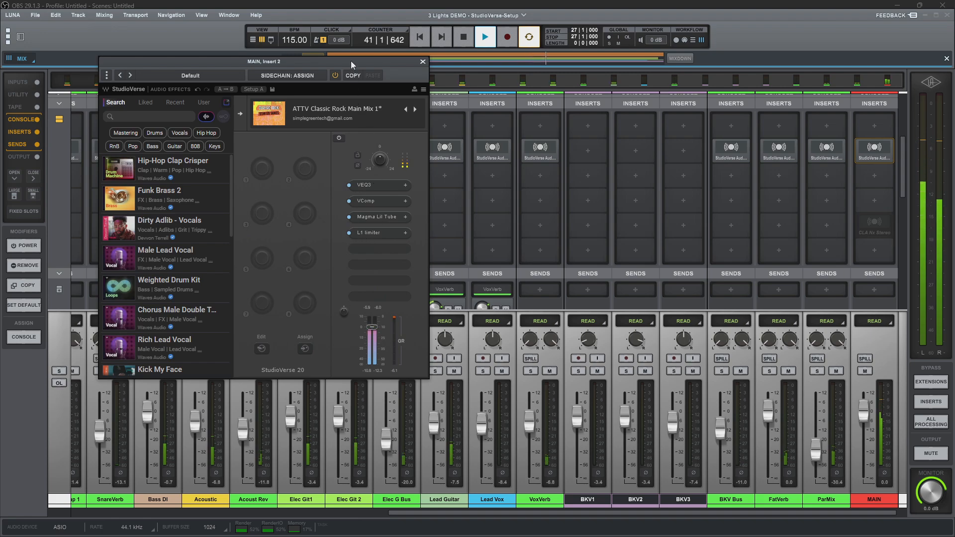
key(space)
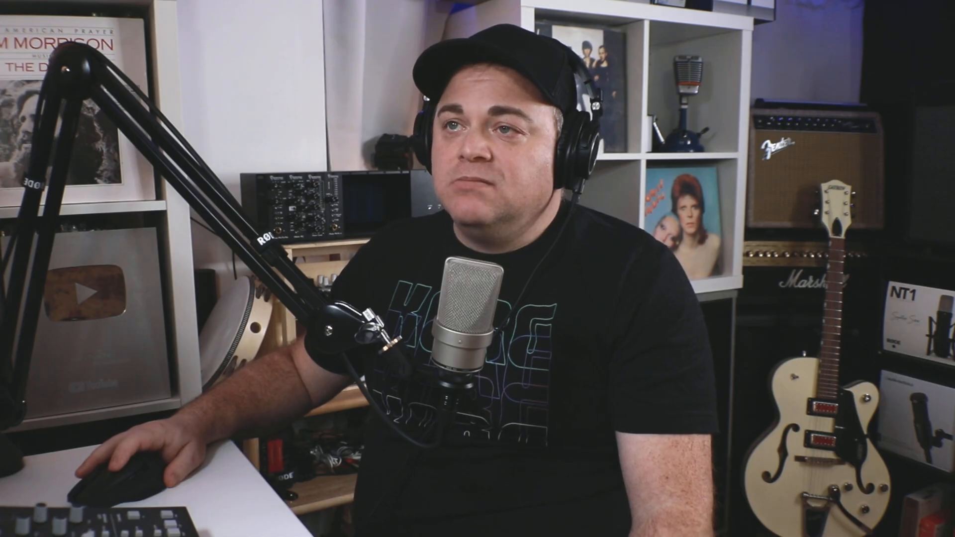